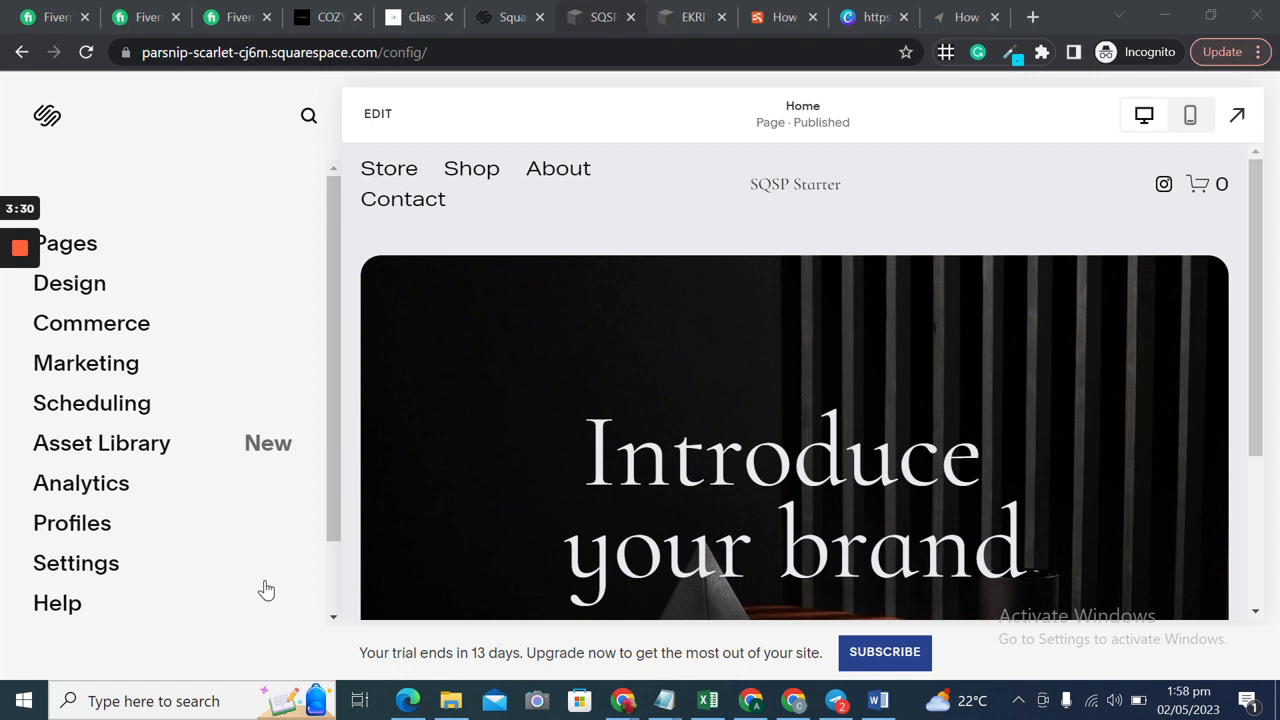
Step: Open the Store products page from the site's page list
left_click(88, 246)
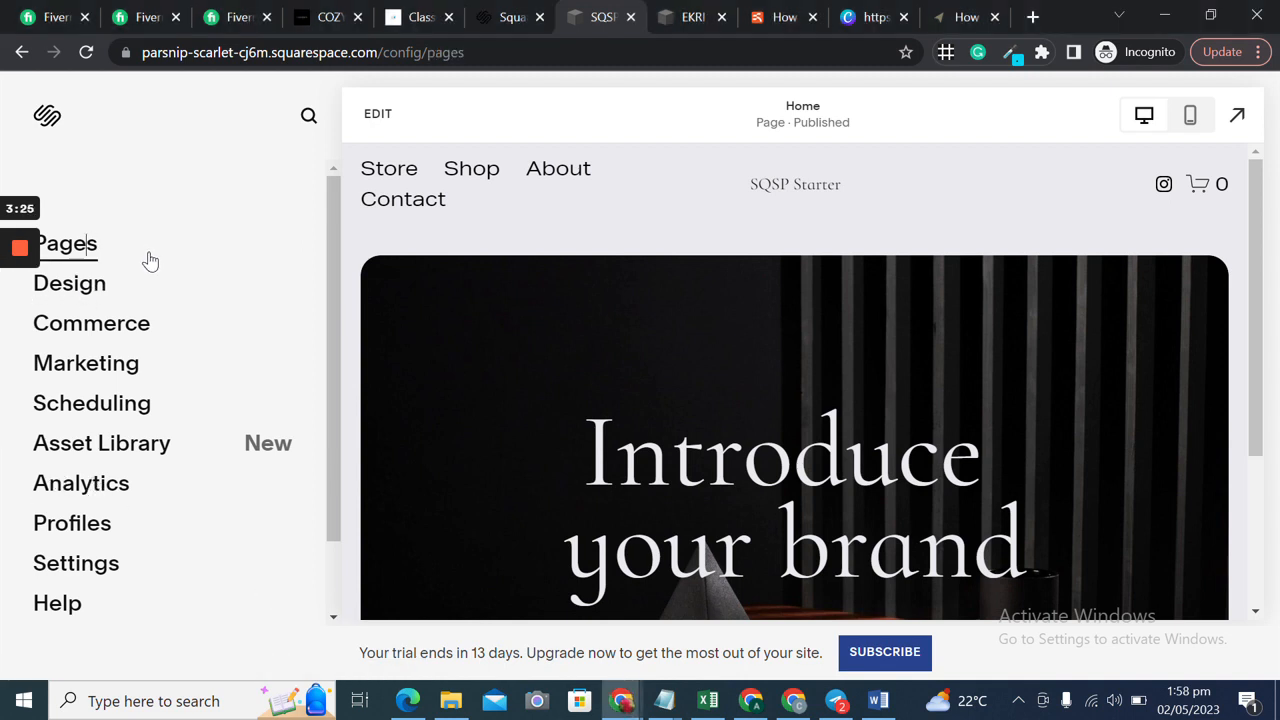
left_click(106, 261)
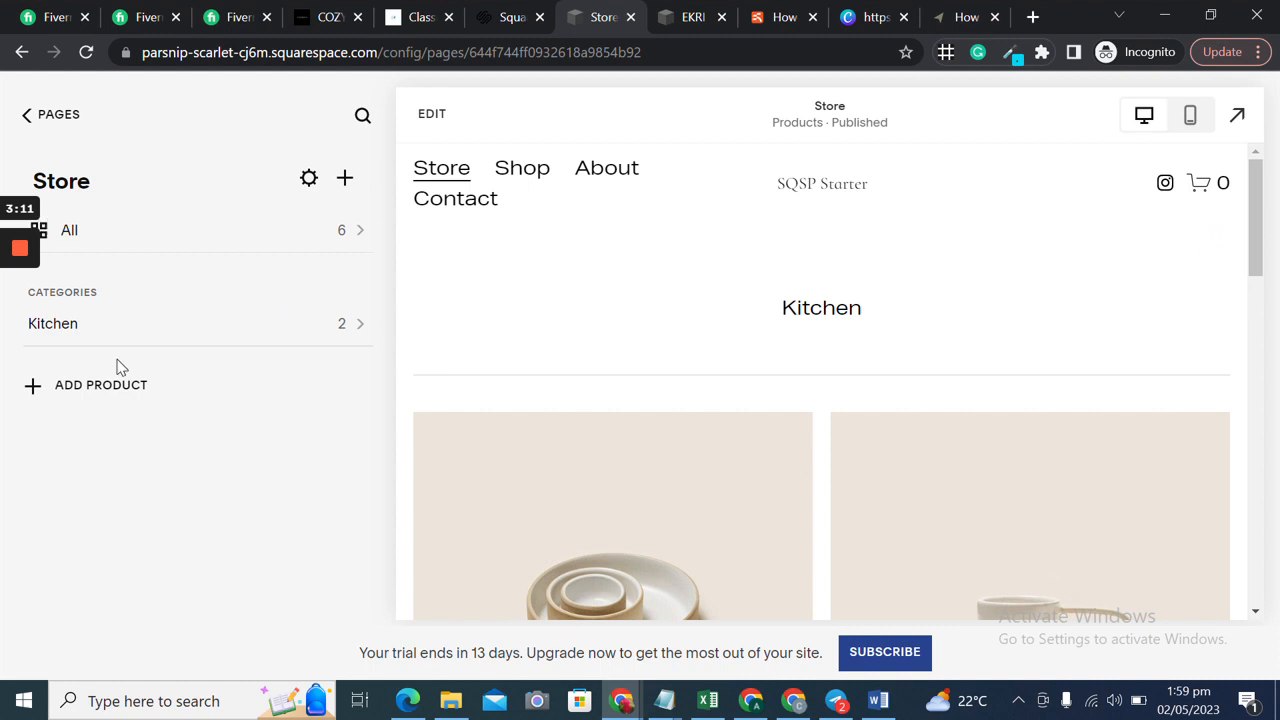
mouse_move(15, 260)
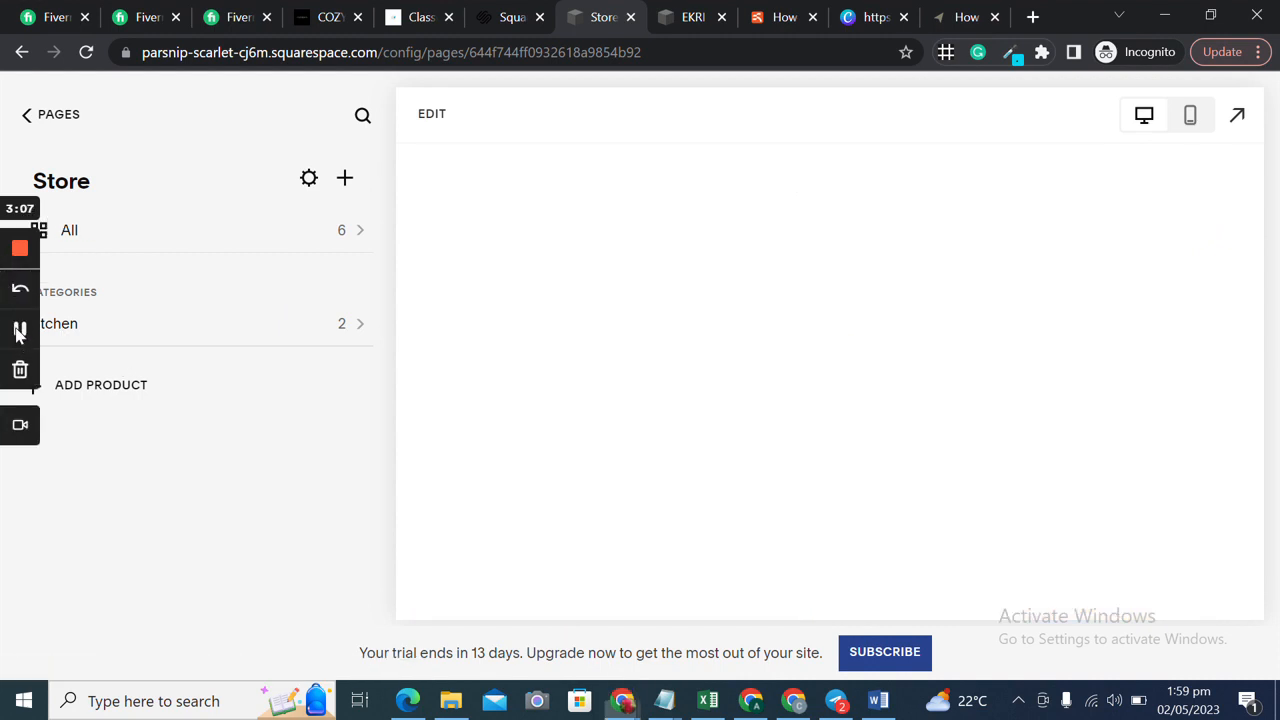
left_click(20, 332)
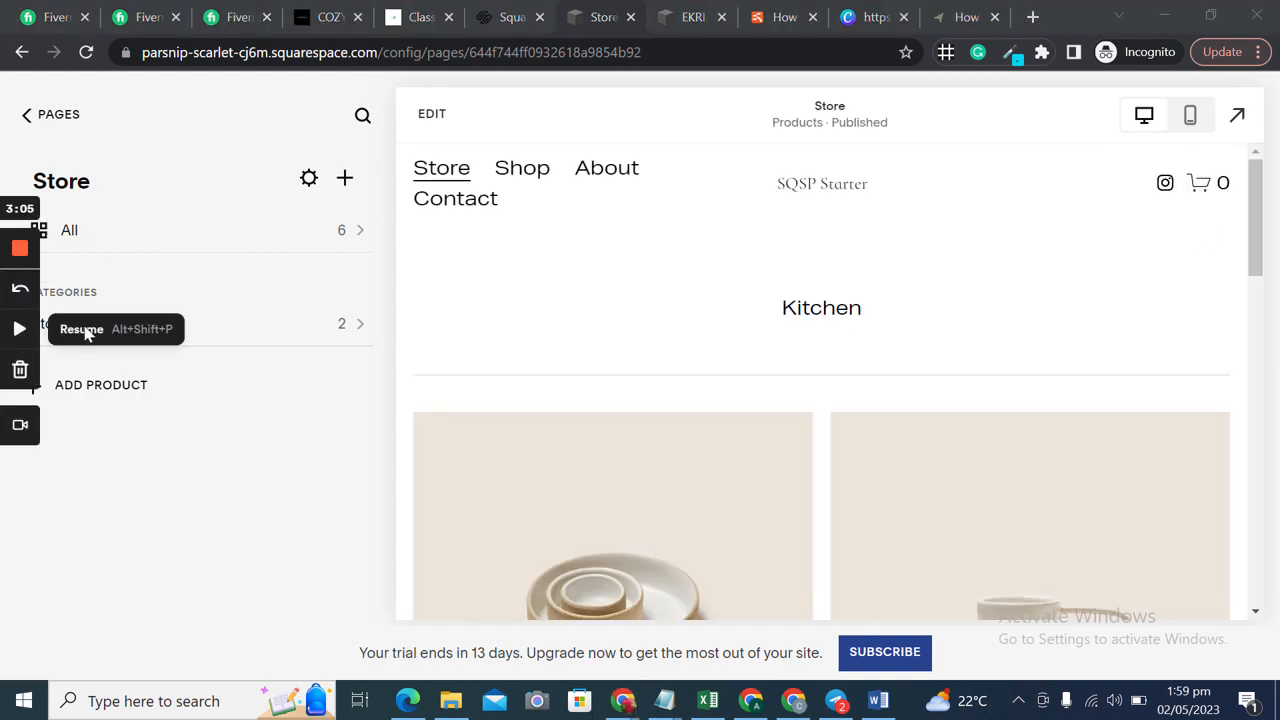
Step: Open the Country Feast Set product for editing from the list of all store products
left_click(285, 235)
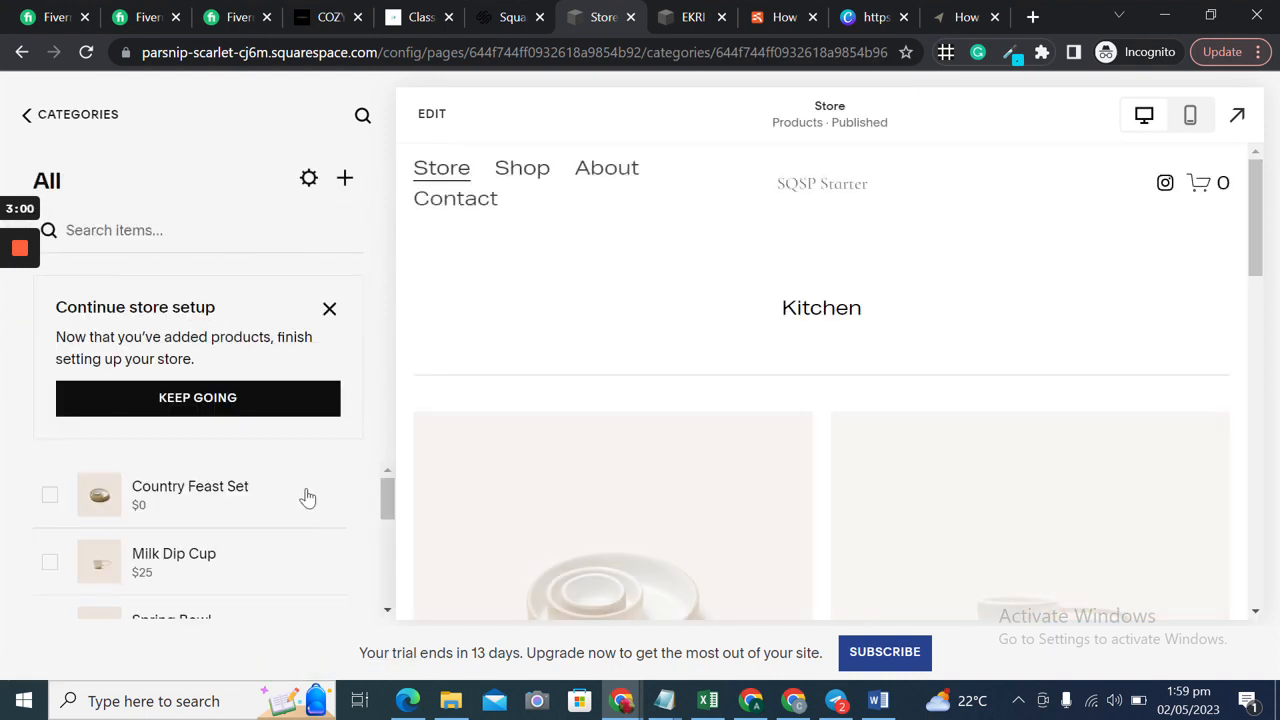
left_click_drag(387, 501, 387, 498)
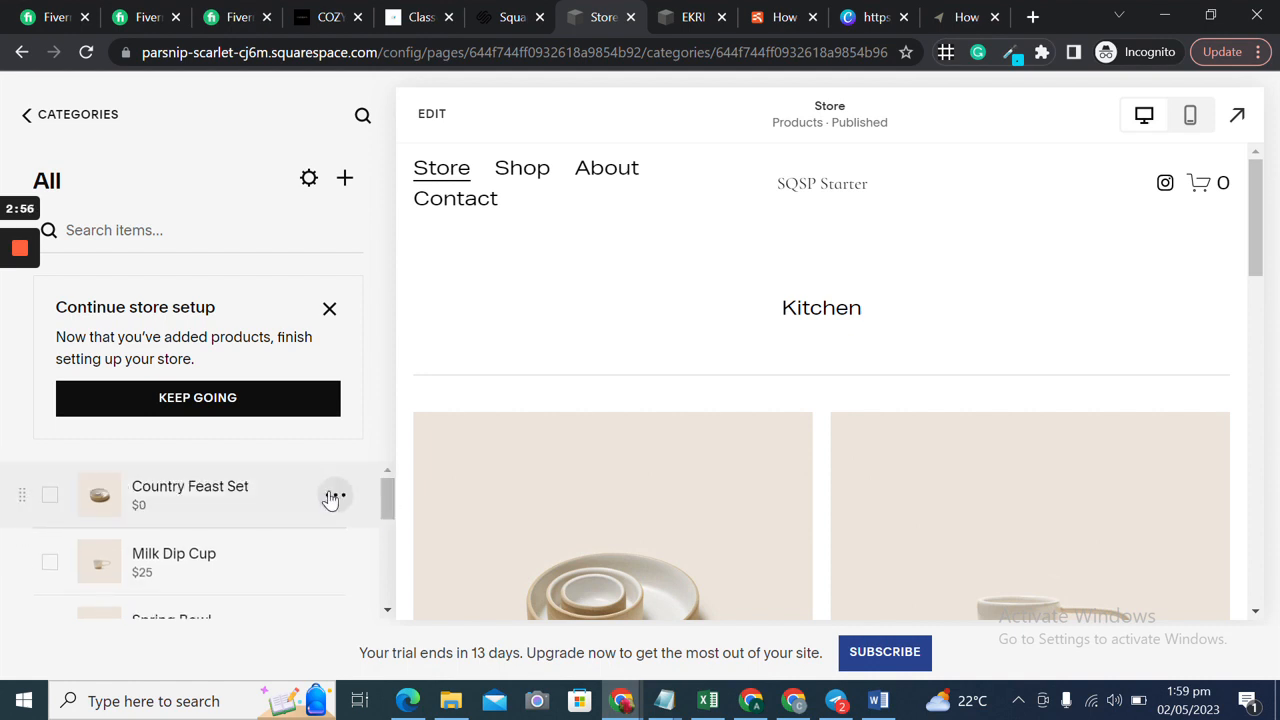
left_click(334, 496)
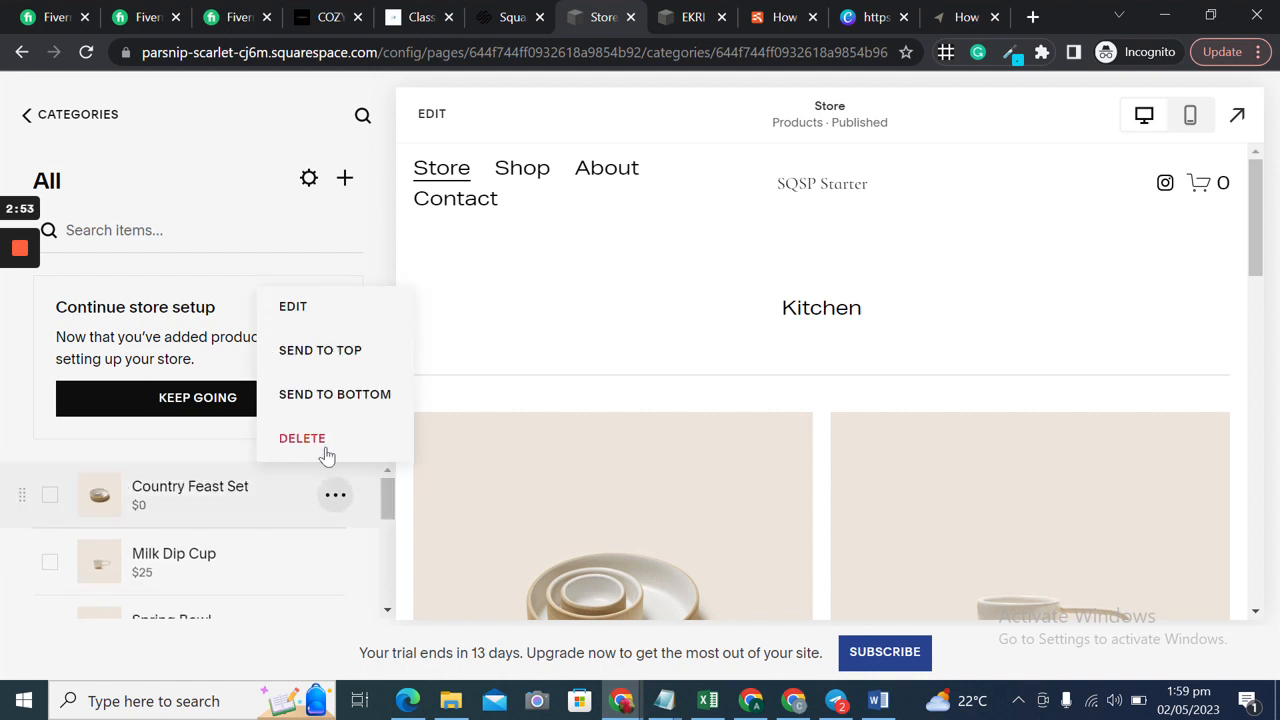
left_click(295, 312)
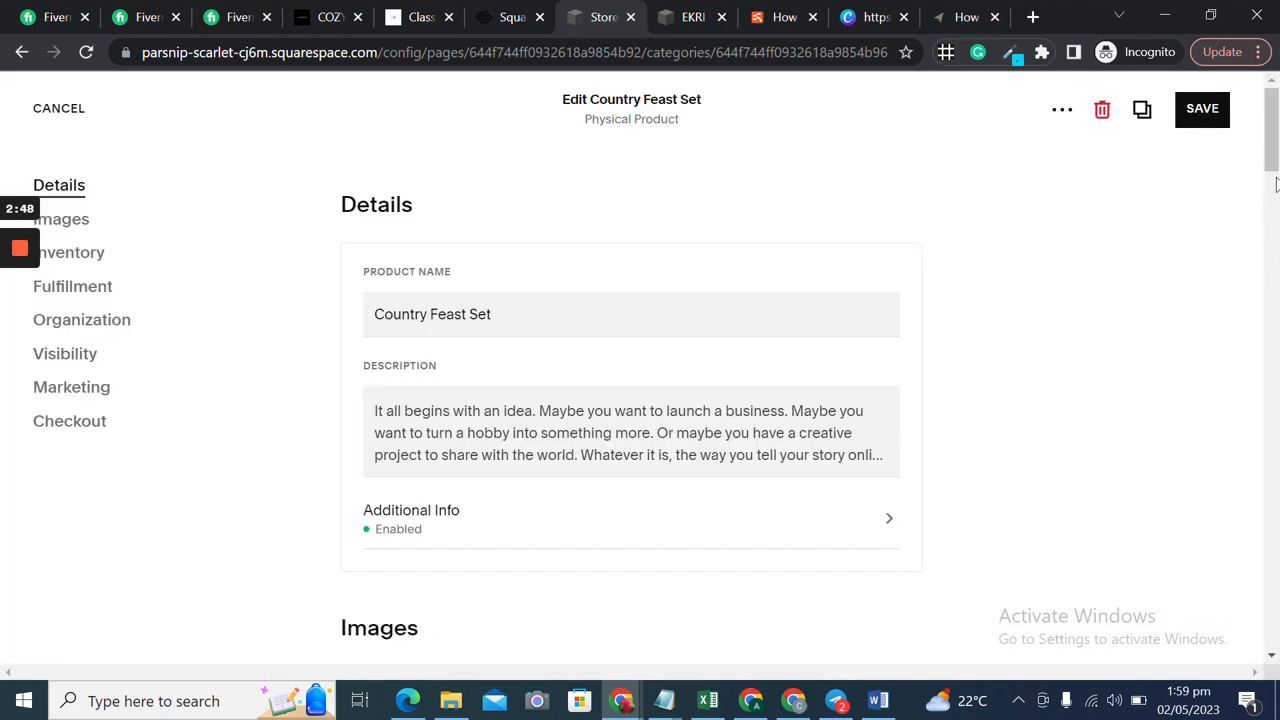
Step: Add a Color option to the product's inventory variants with the values Black, Green and Red
scroll(1276, 258, "down", 7)
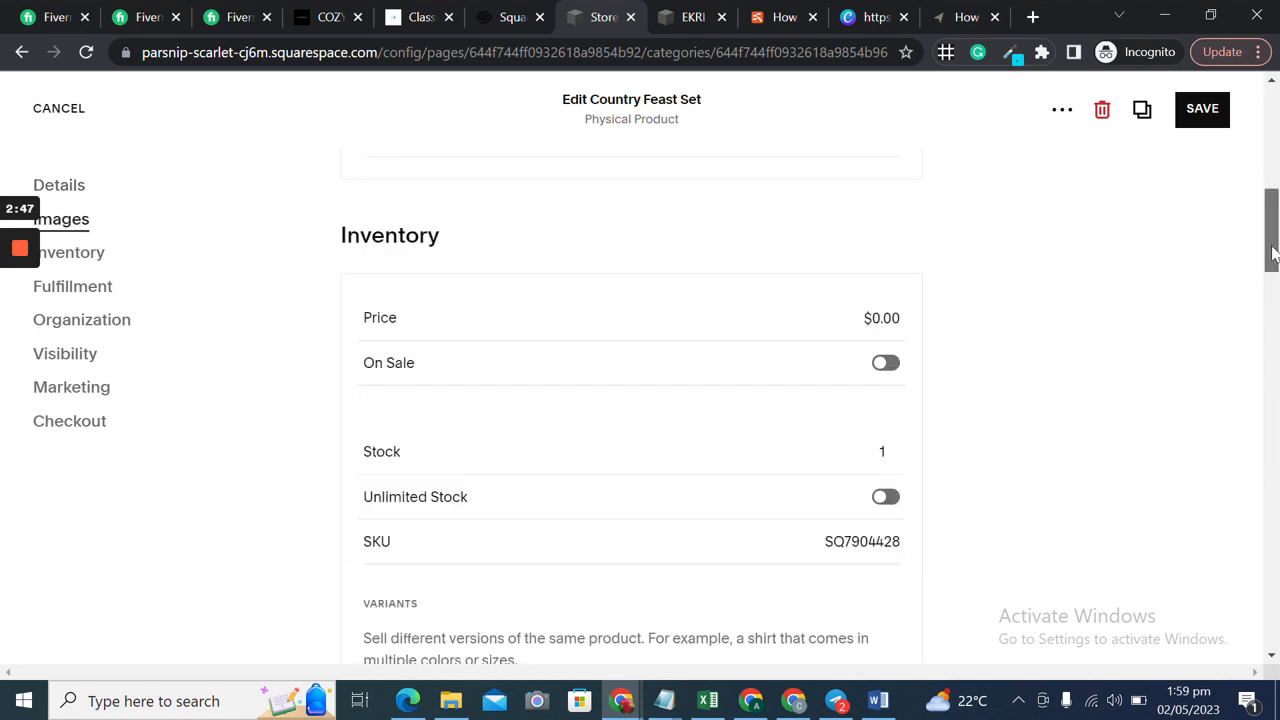
scroll(470, 327, "down", 3)
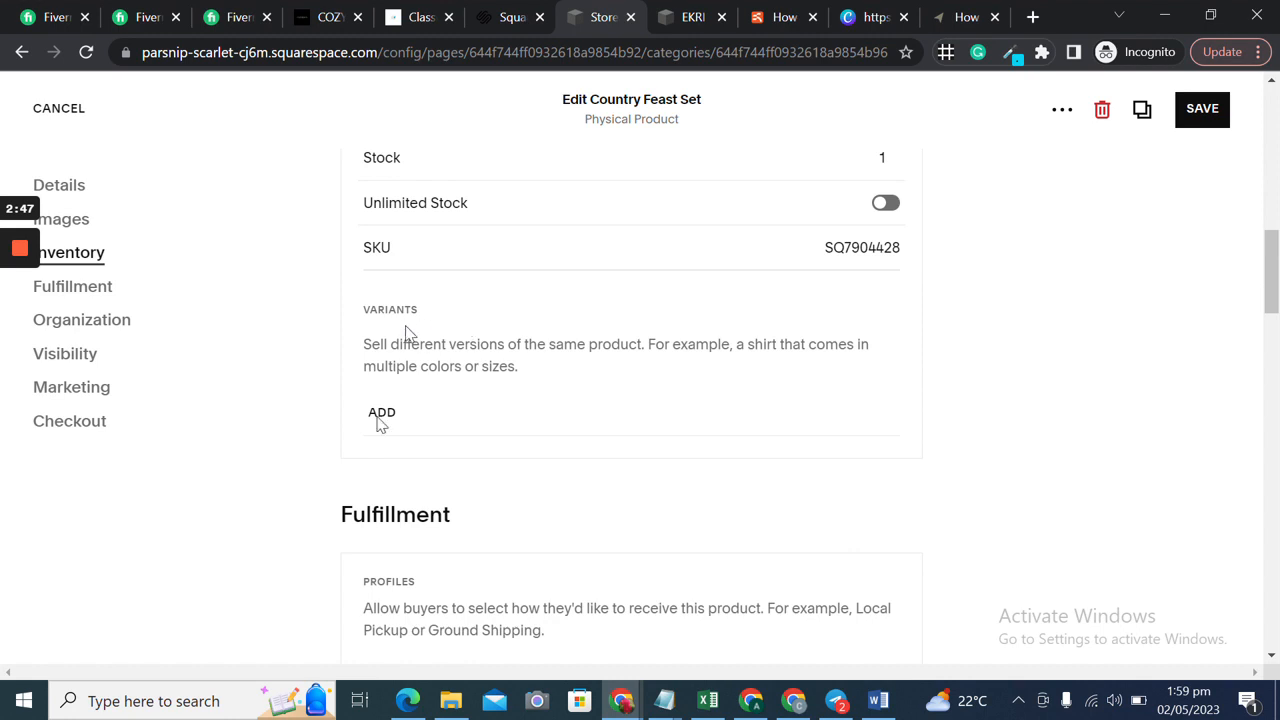
left_click(380, 418)
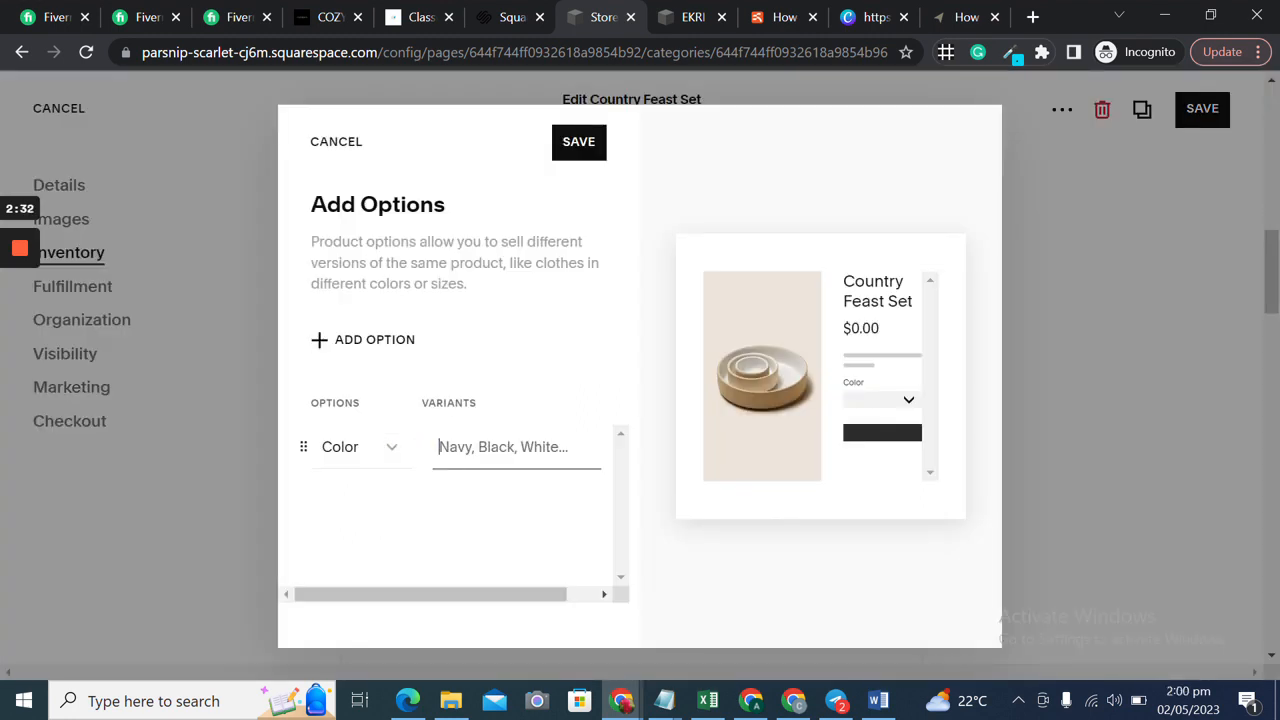
type("Black")
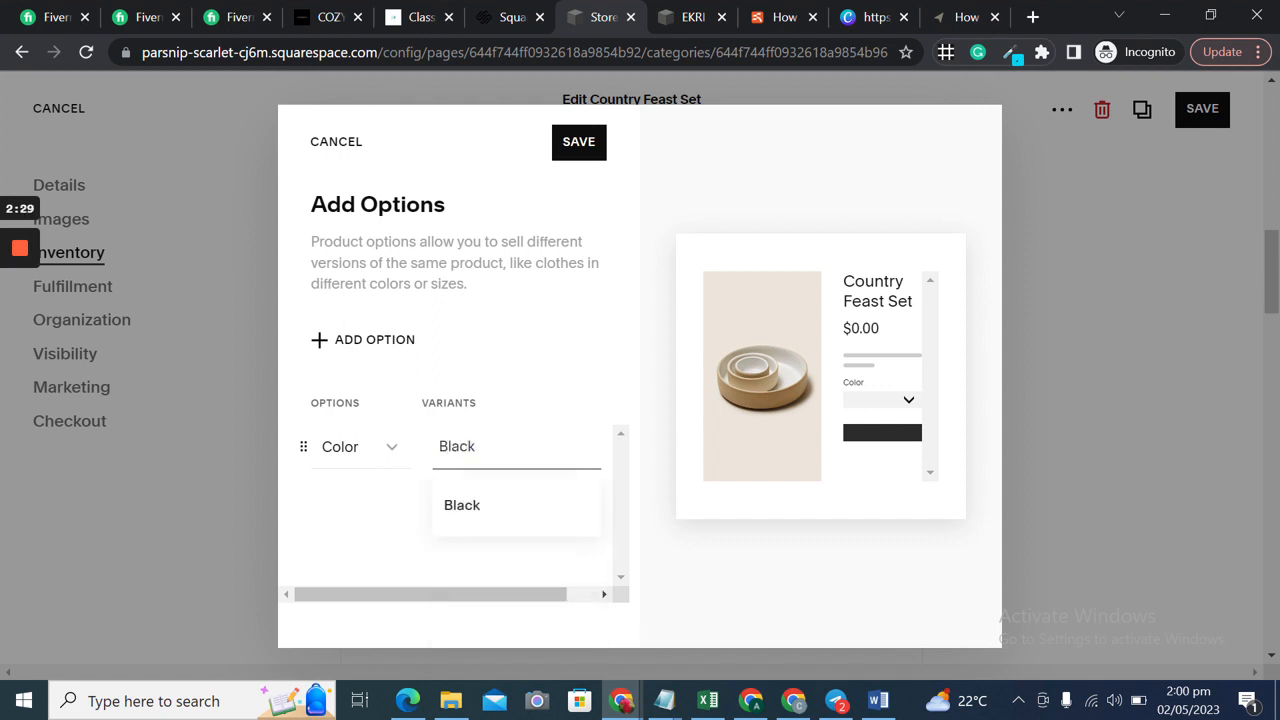
key("Return")
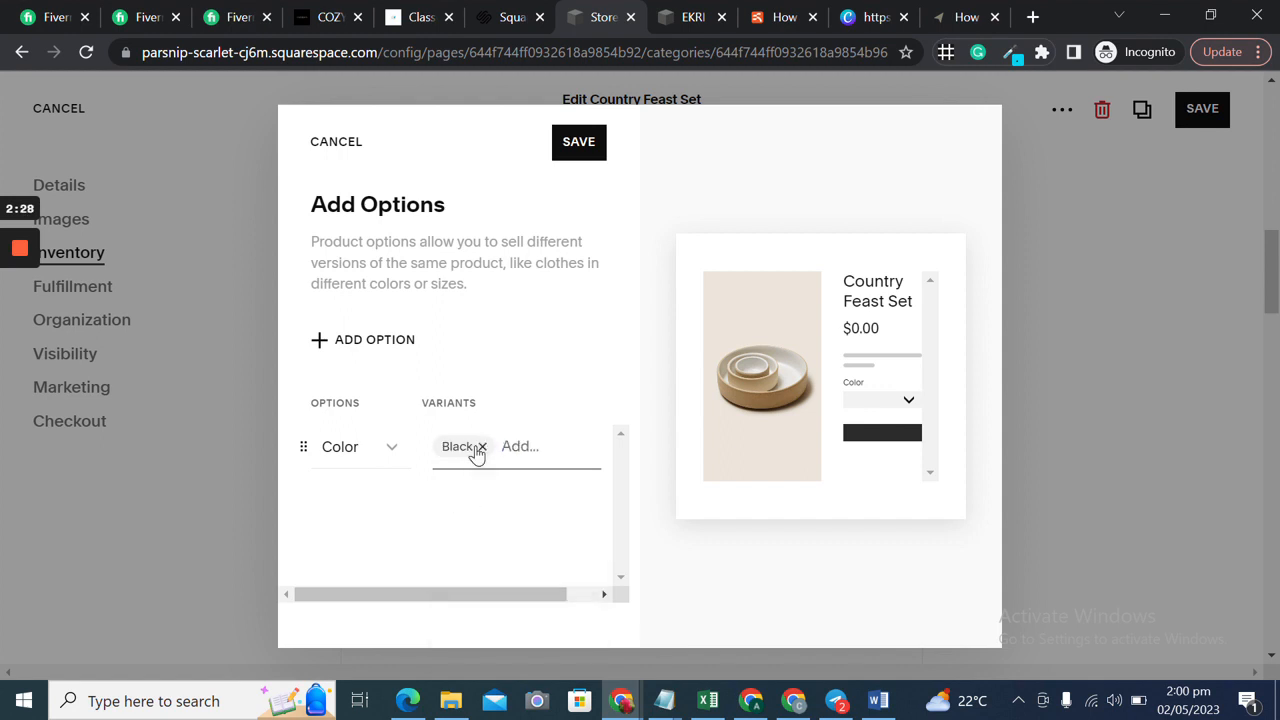
type("Green")
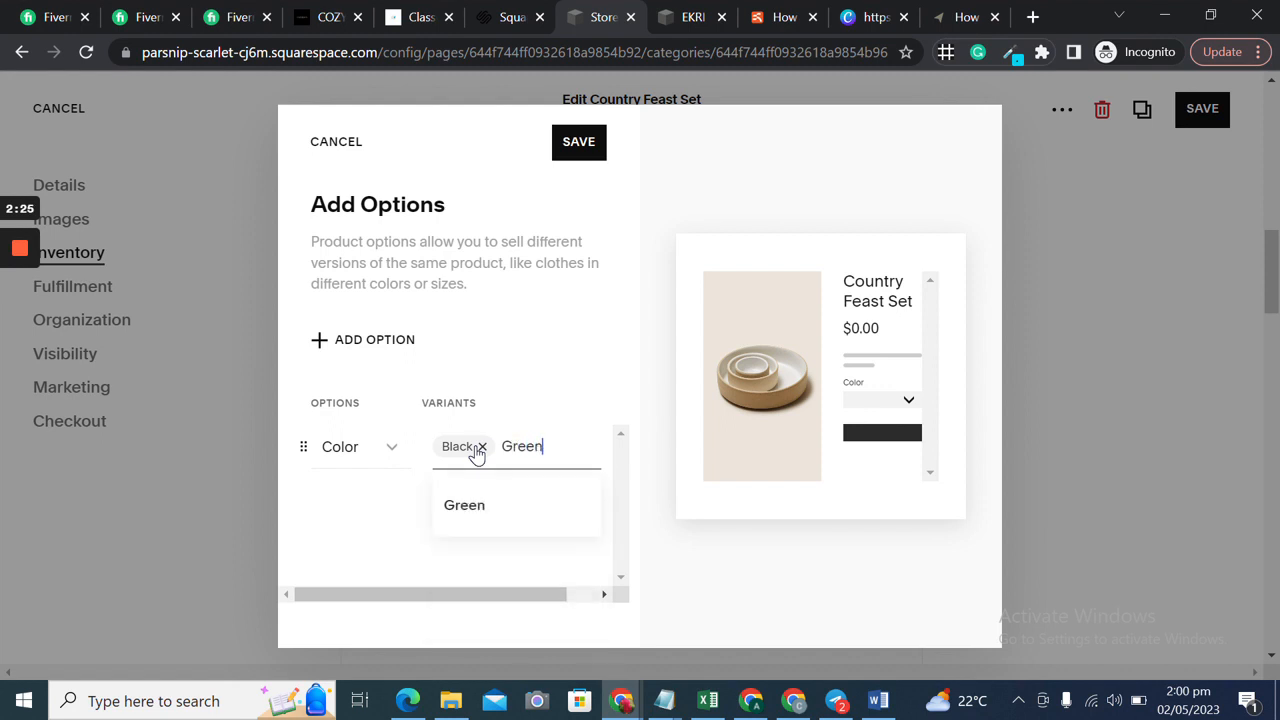
key("Return")
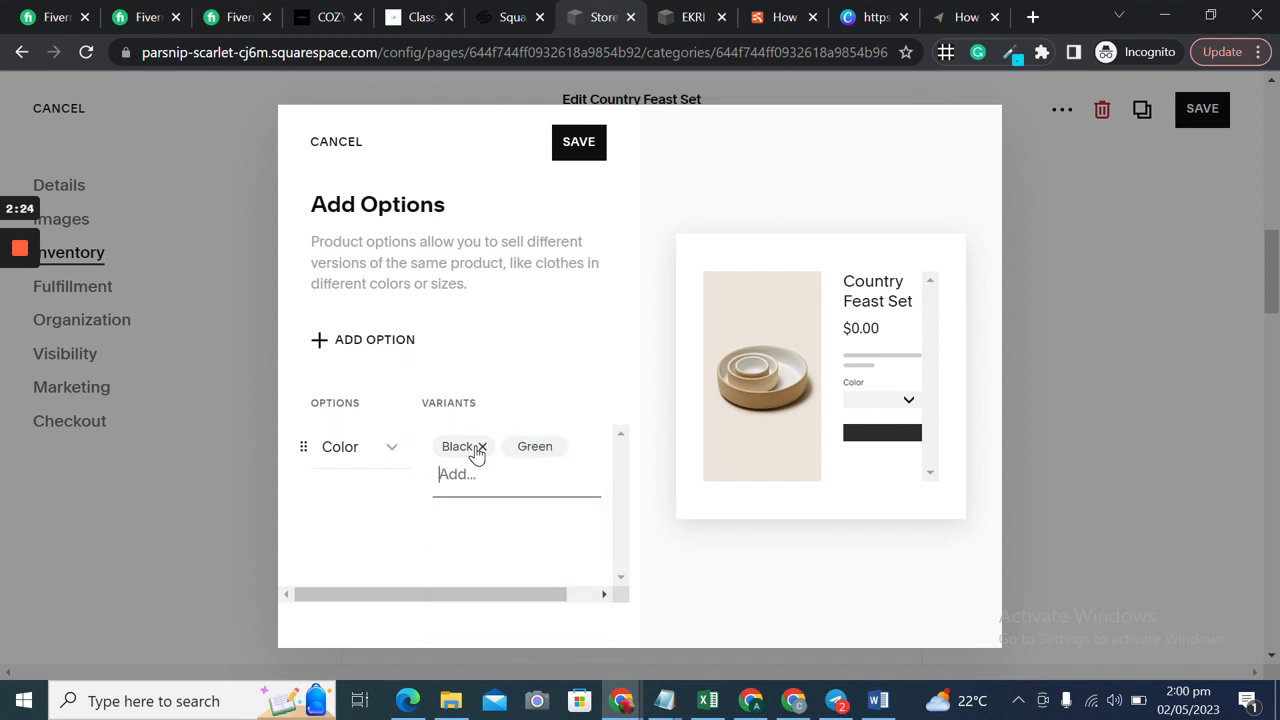
type("Red")
key("Return")
Step: Add a Size option with the variants Small, Medium and Large
left_click(320, 342)
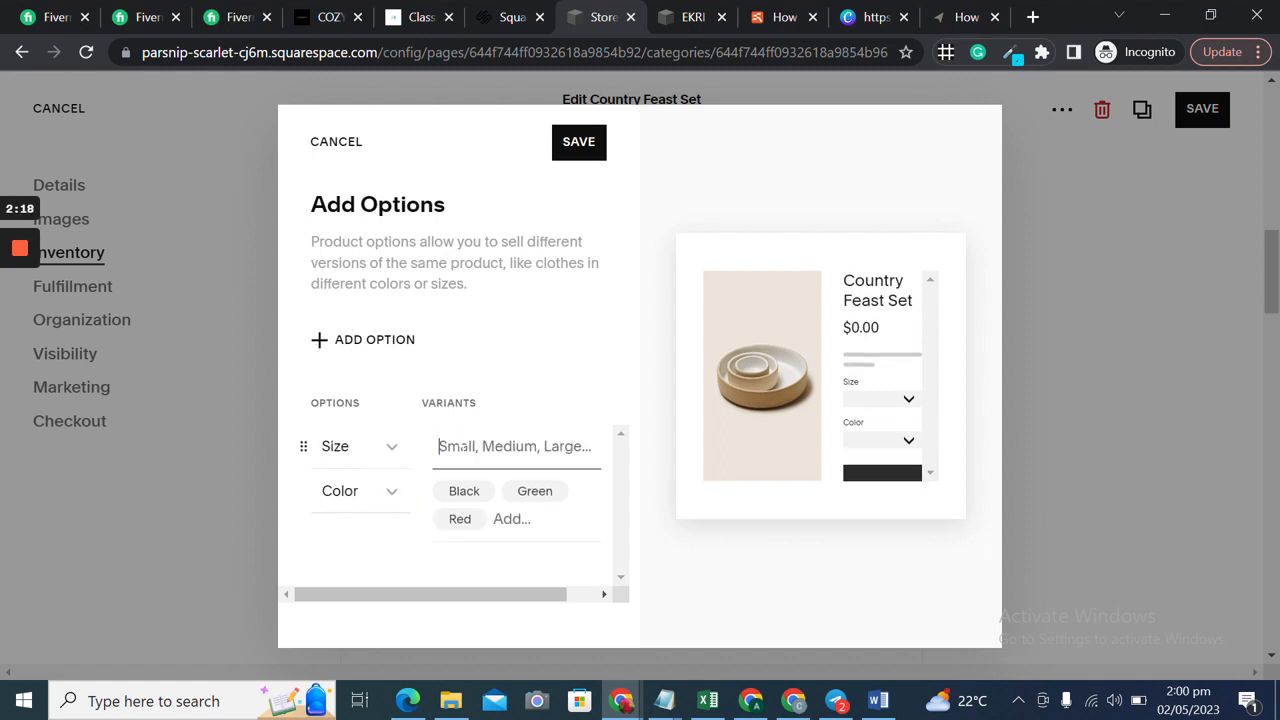
type("Small")
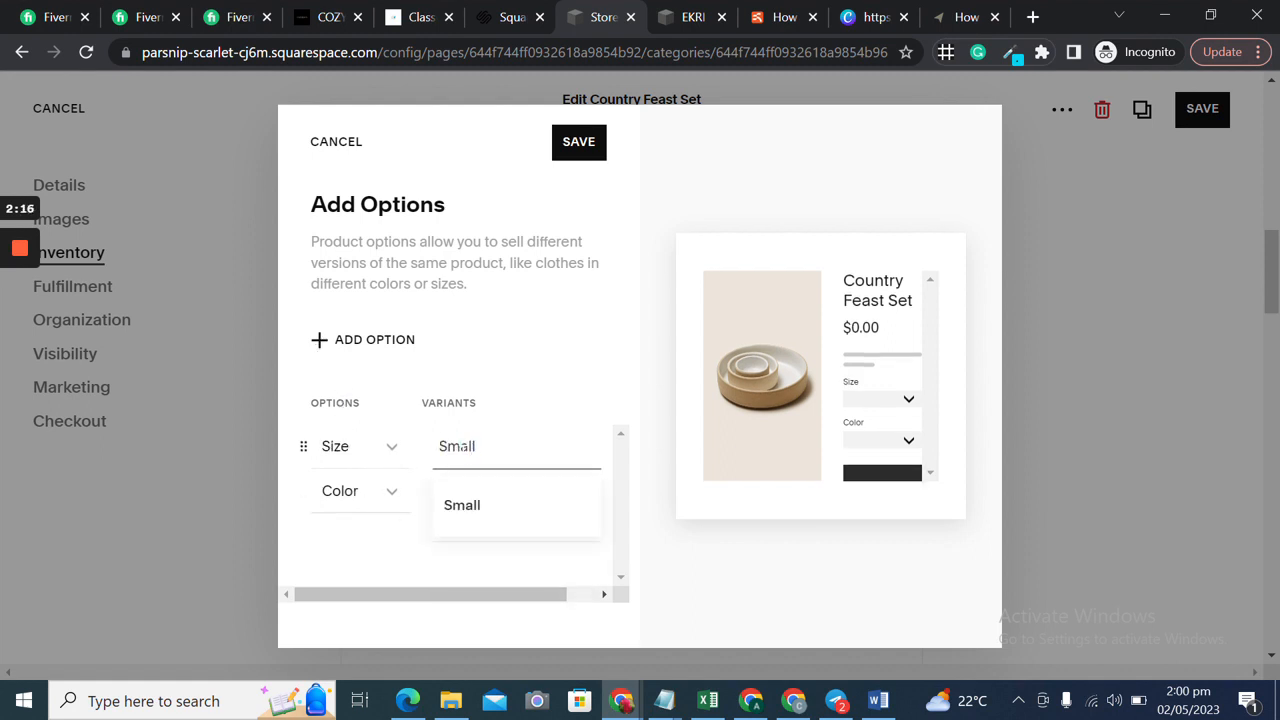
key("Return")
type("M")
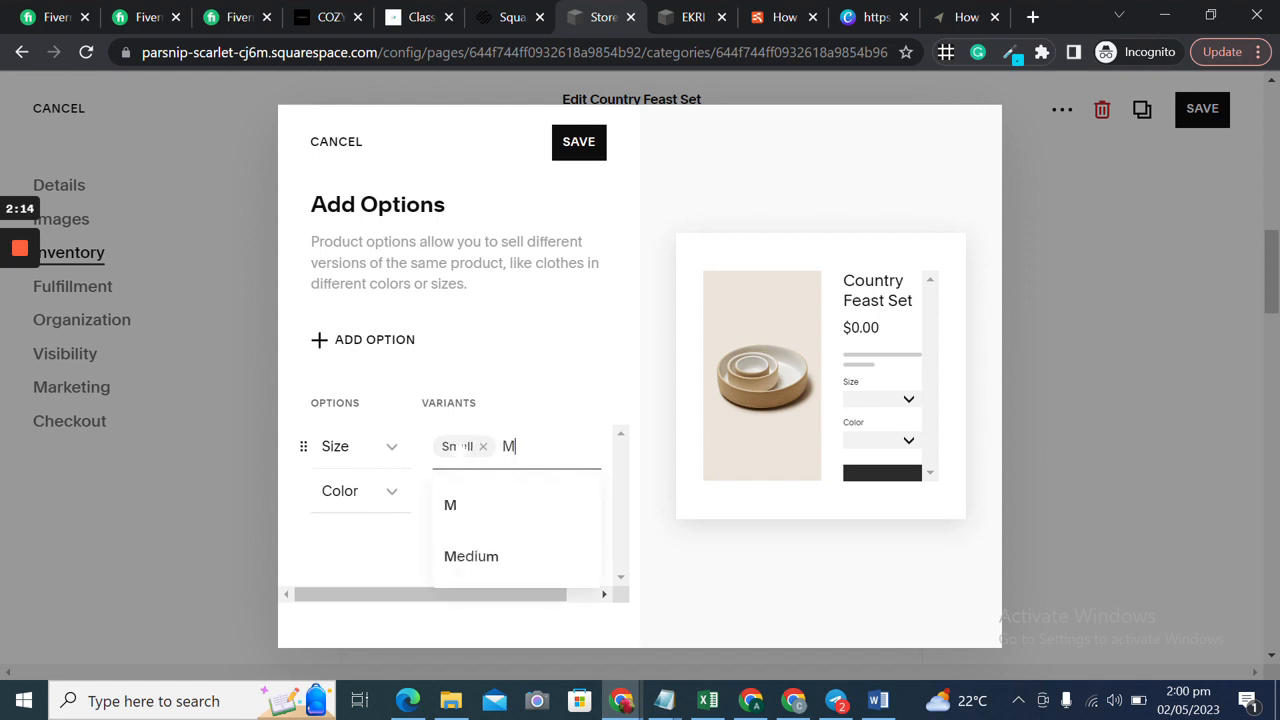
type("edium")
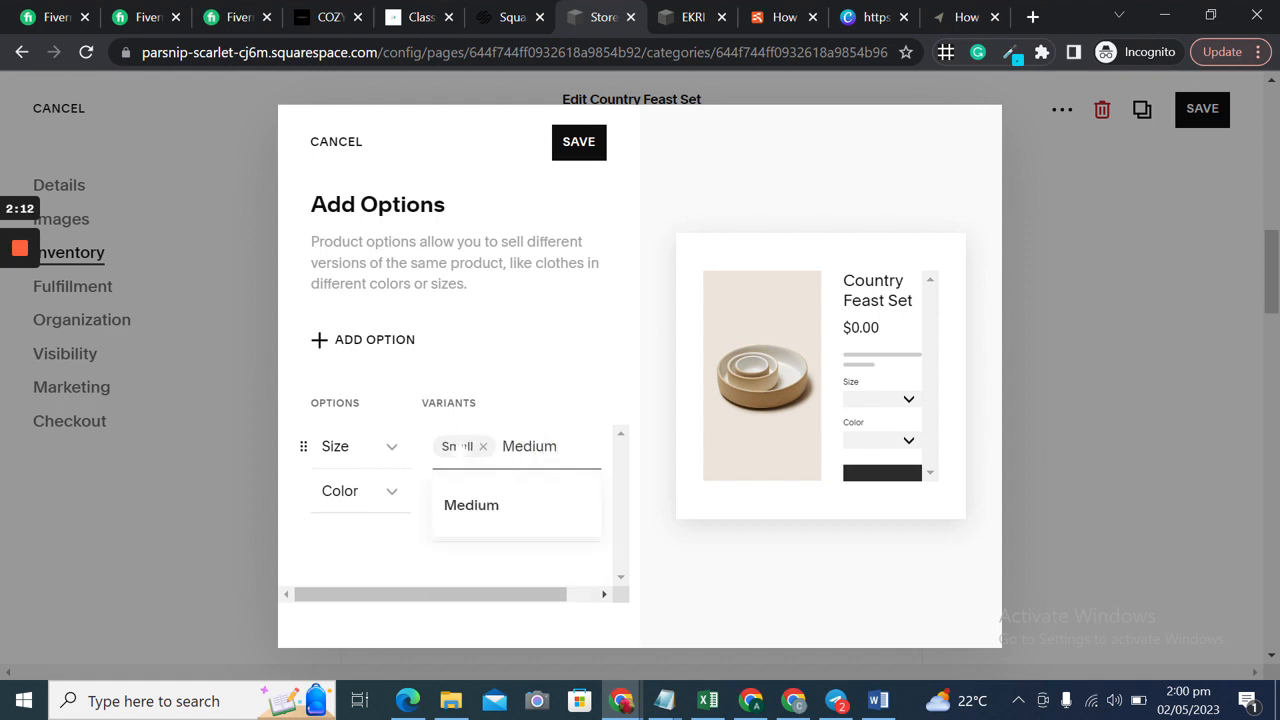
key("Return")
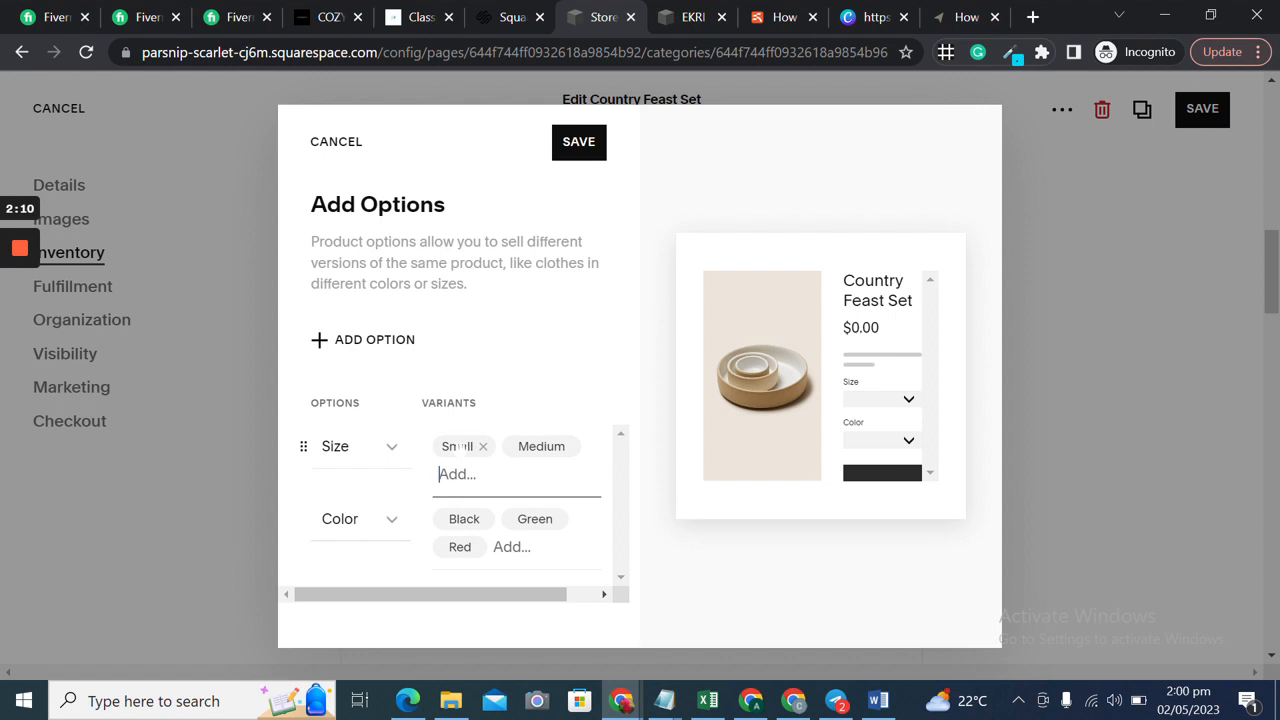
type("Large")
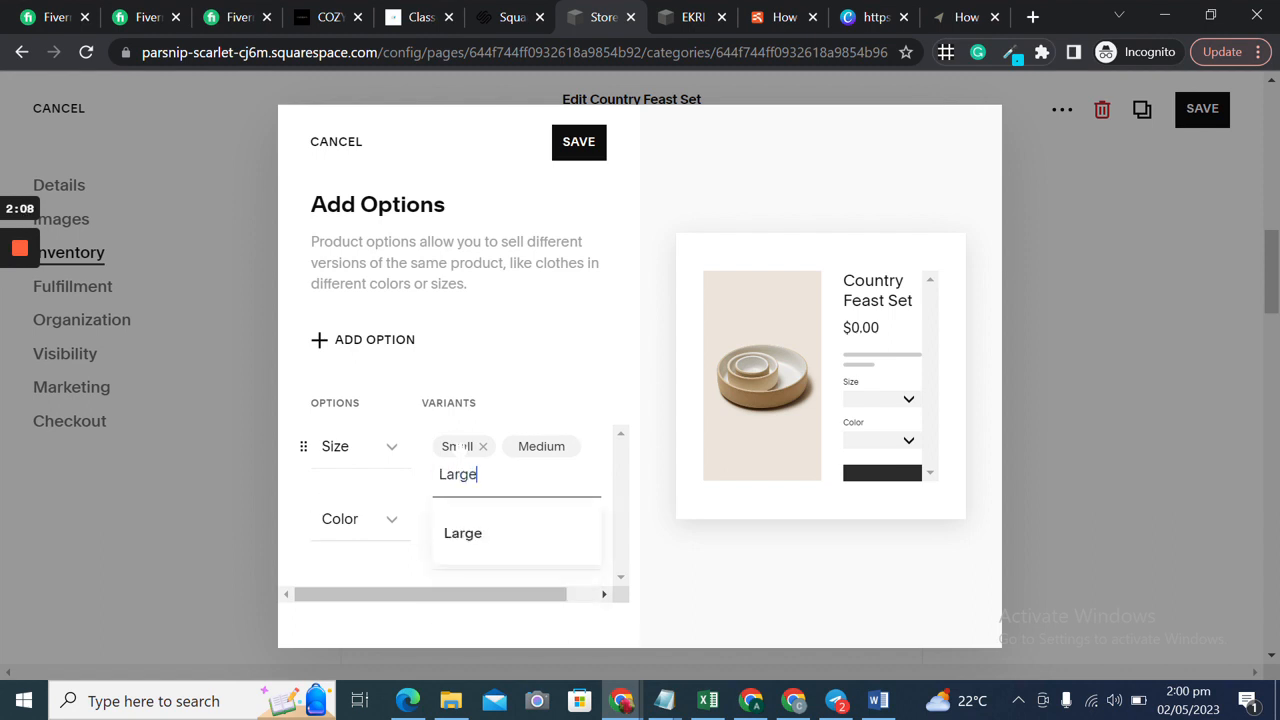
key("Return")
Step: Add a Material option with the variants light weight, summers and winters, and save the product options
left_click(322, 340)
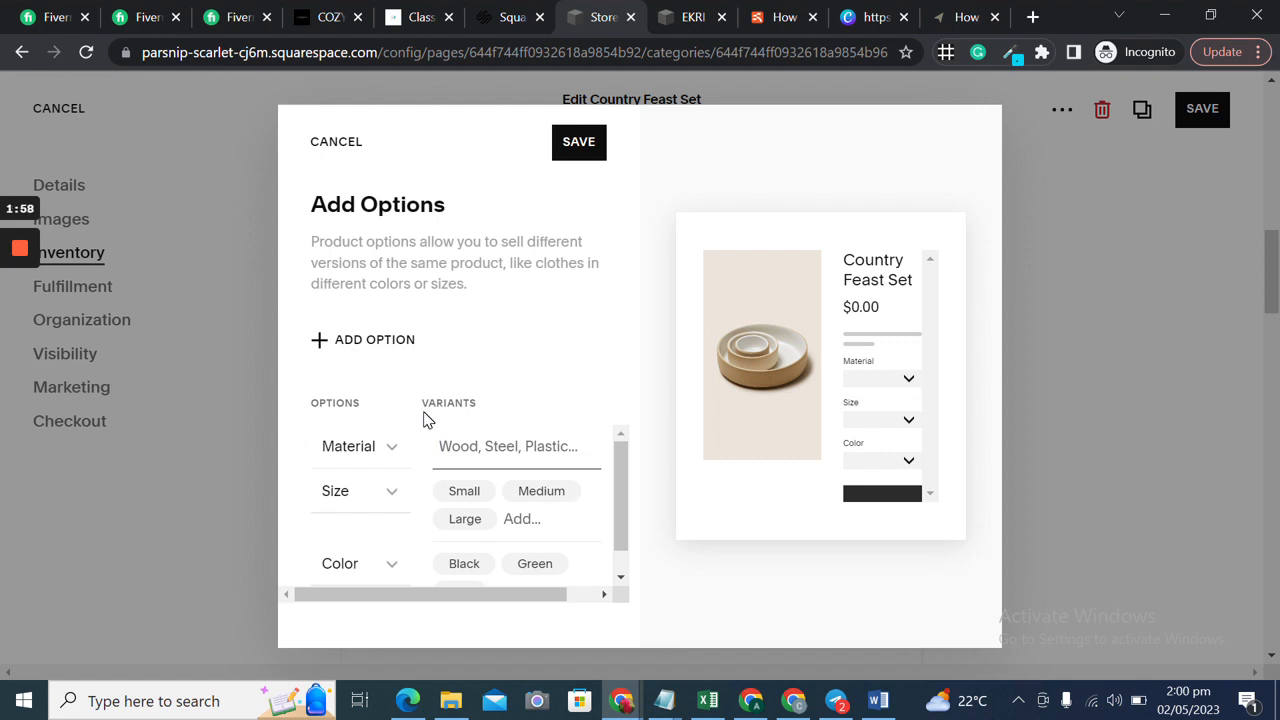
type("light wei")
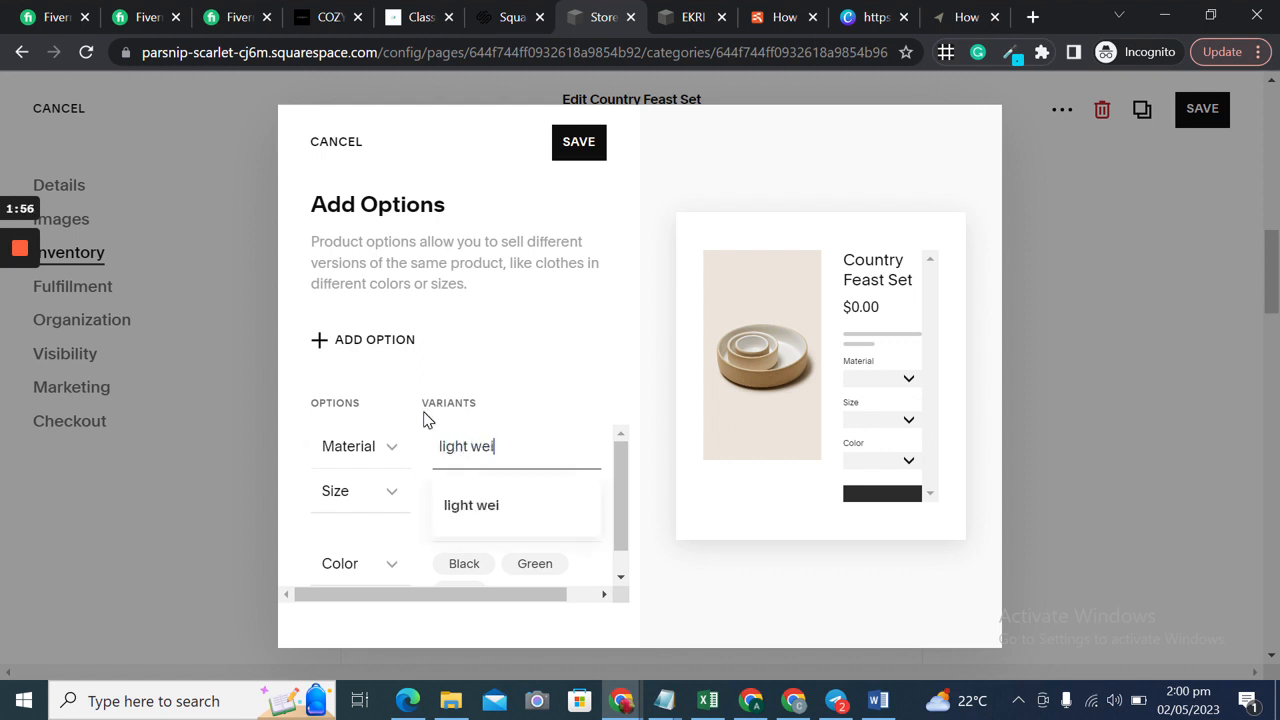
type("h")
key("BackSpace")
key("BackSpace")
type("ight")
key("Return")
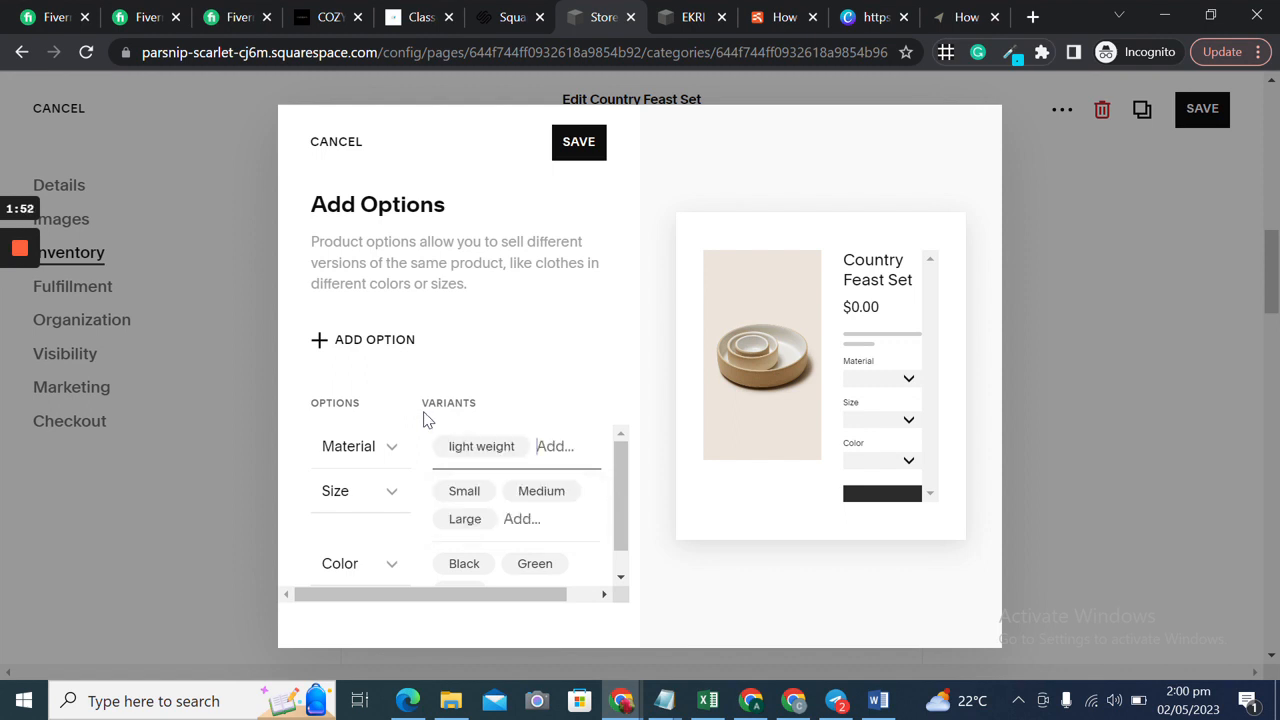
type("summers")
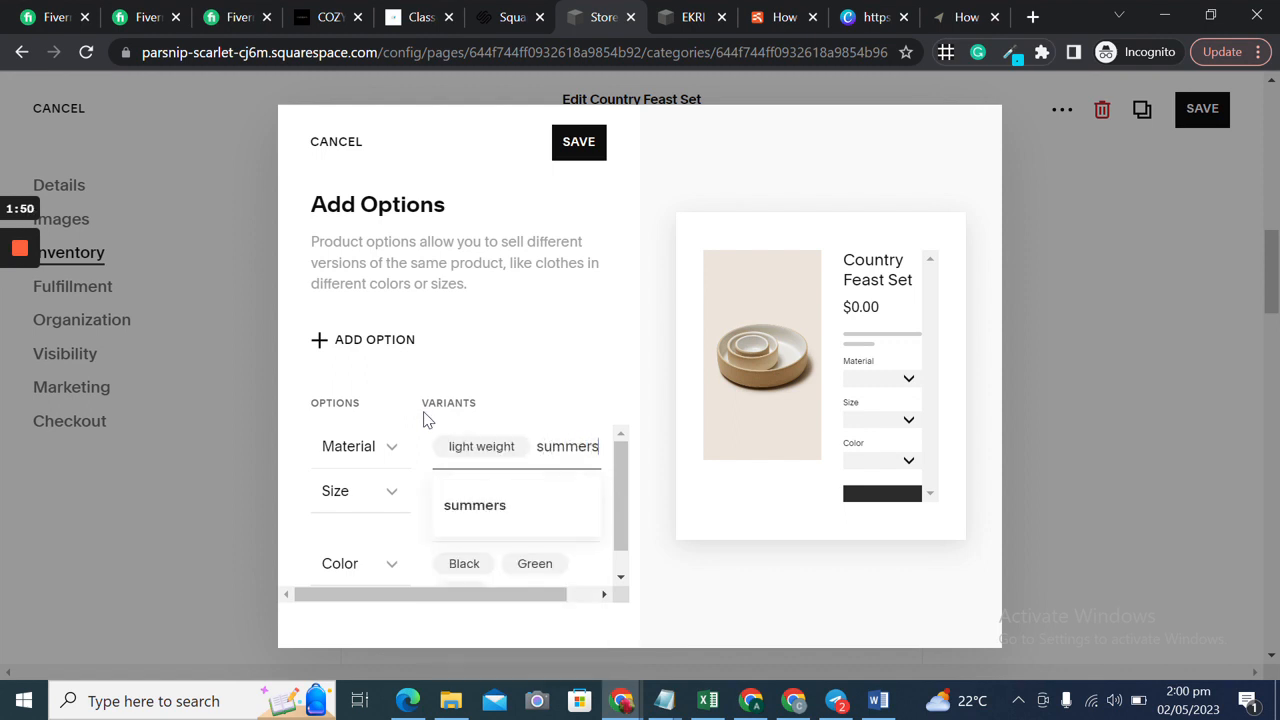
key("Return")
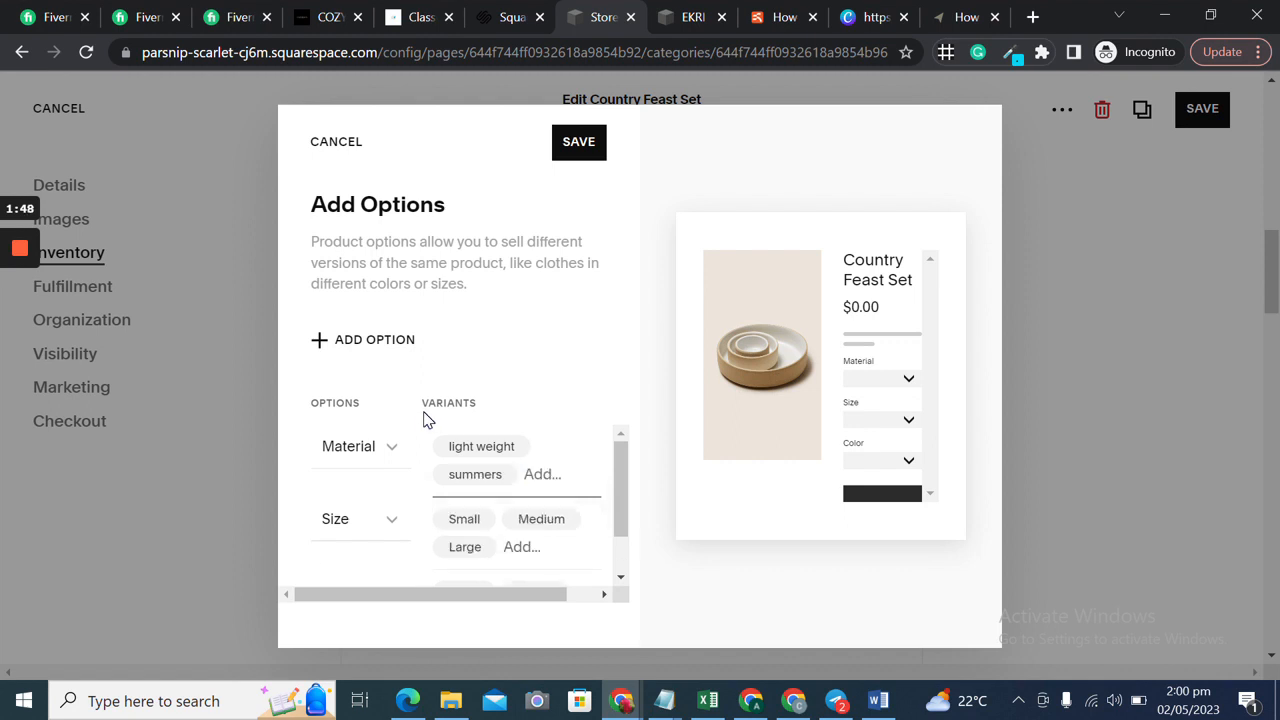
type("winters")
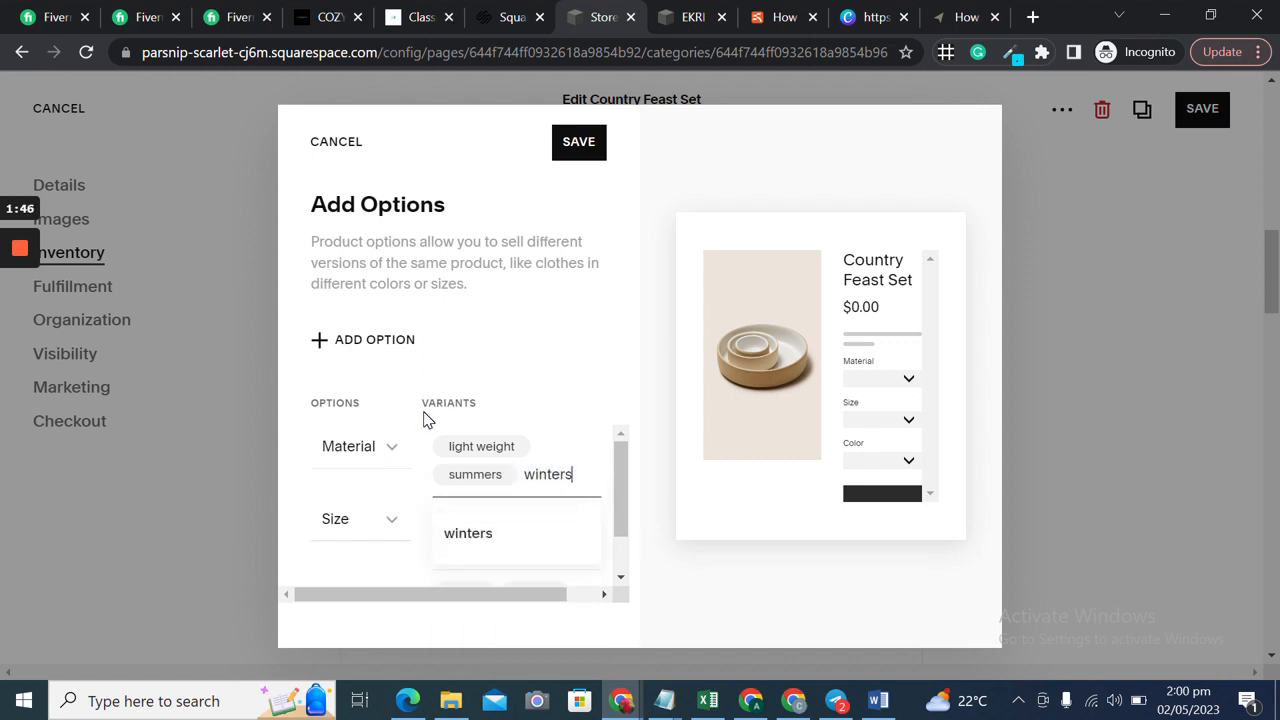
key("Return")
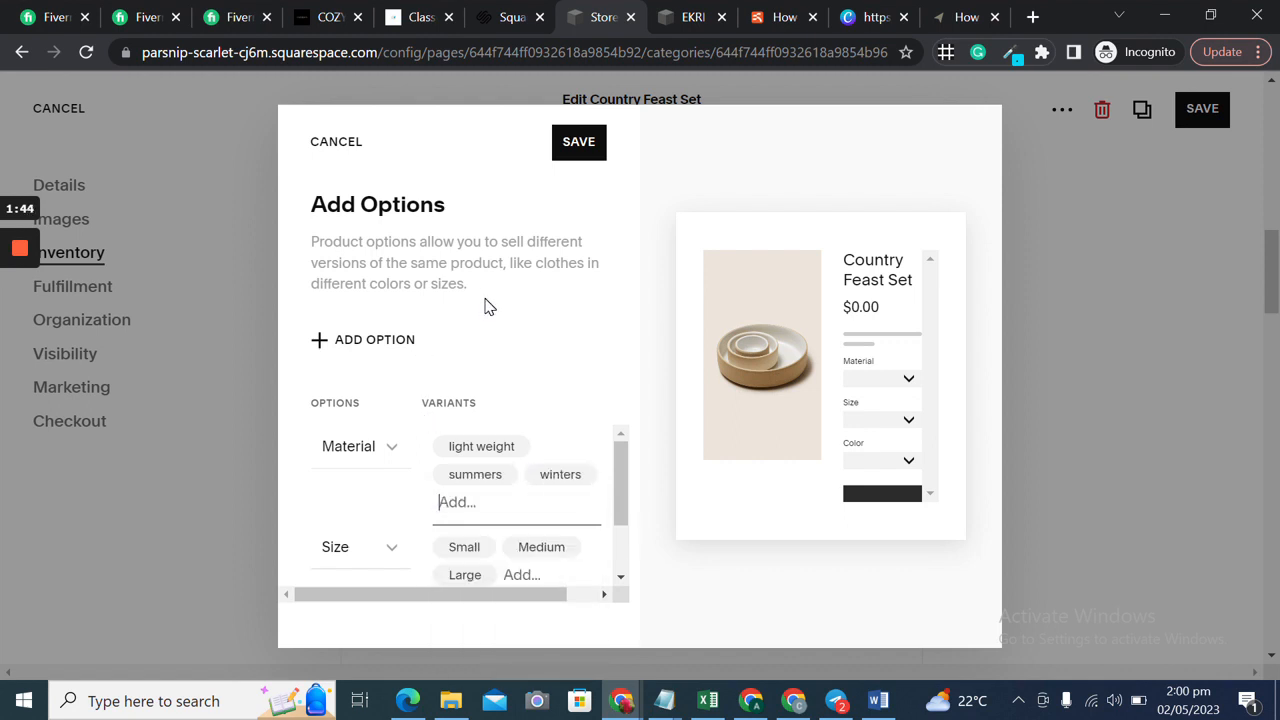
left_click_drag(621, 487, 613, 548)
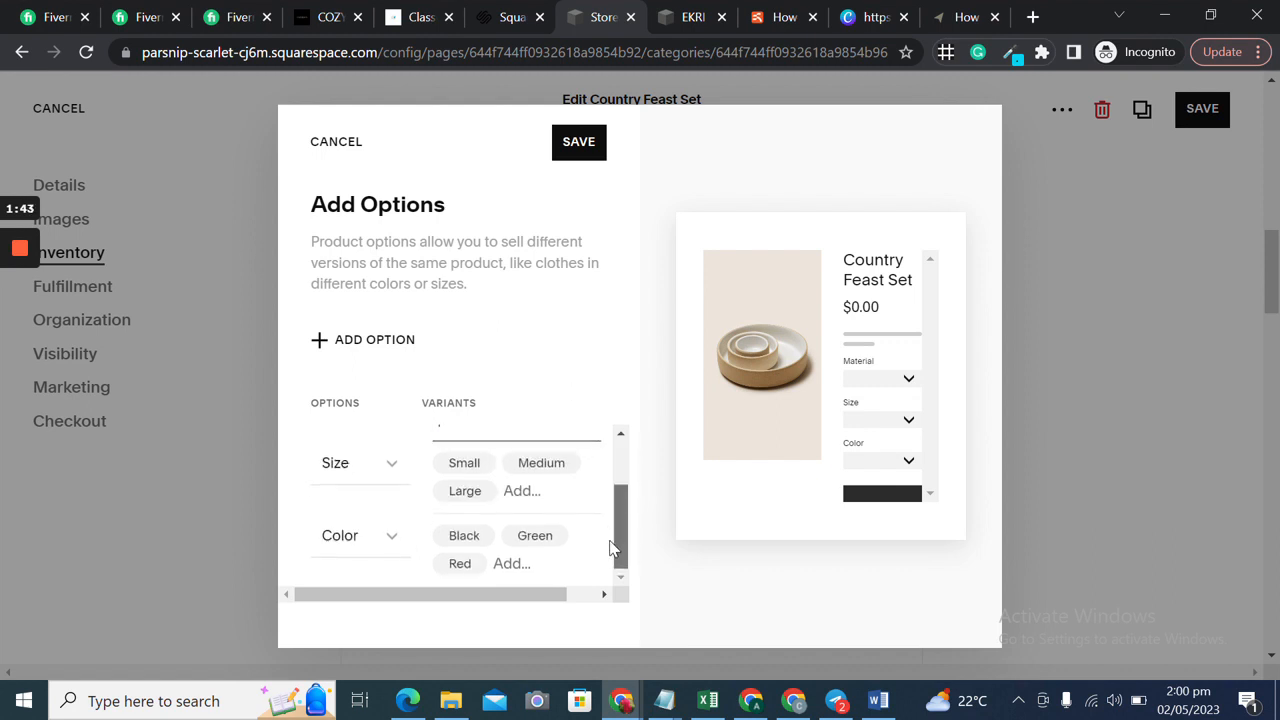
left_click(577, 143)
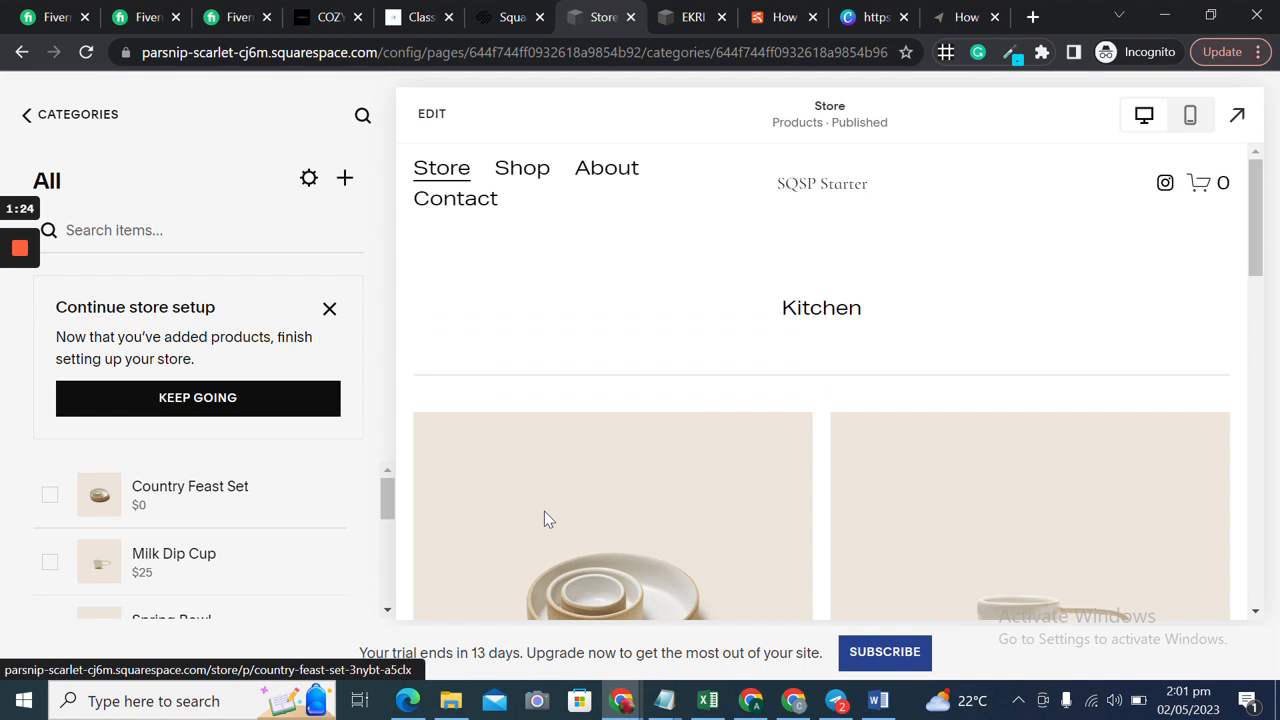
Step: Open the Country Feast Set product page in the site preview and expand the preview to full screen
left_click(546, 519)
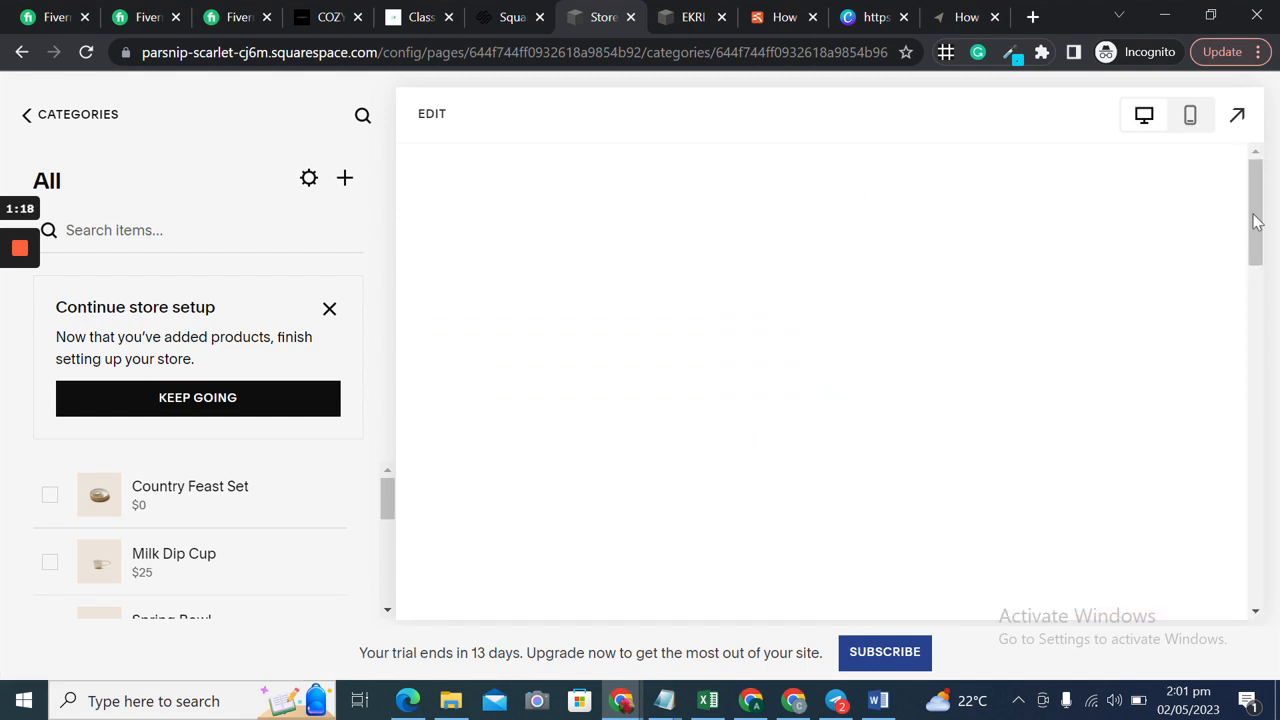
left_click_drag(1260, 217, 1246, 351)
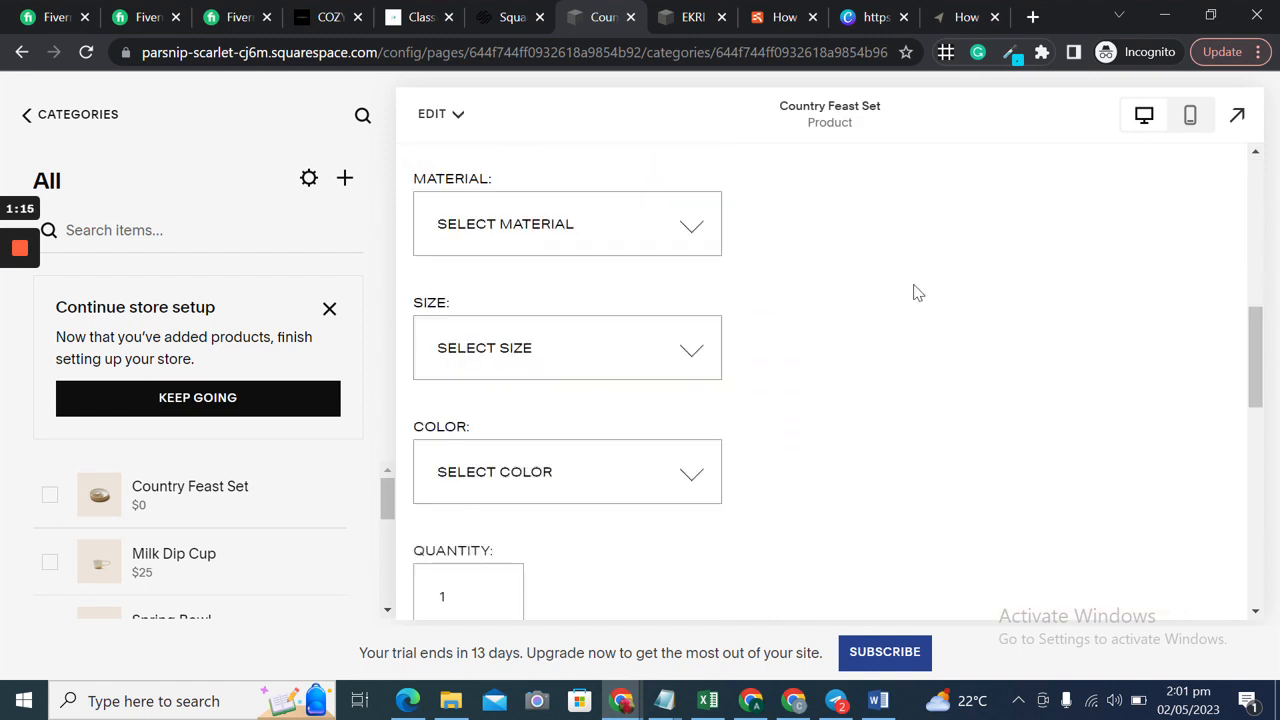
left_click(1237, 115)
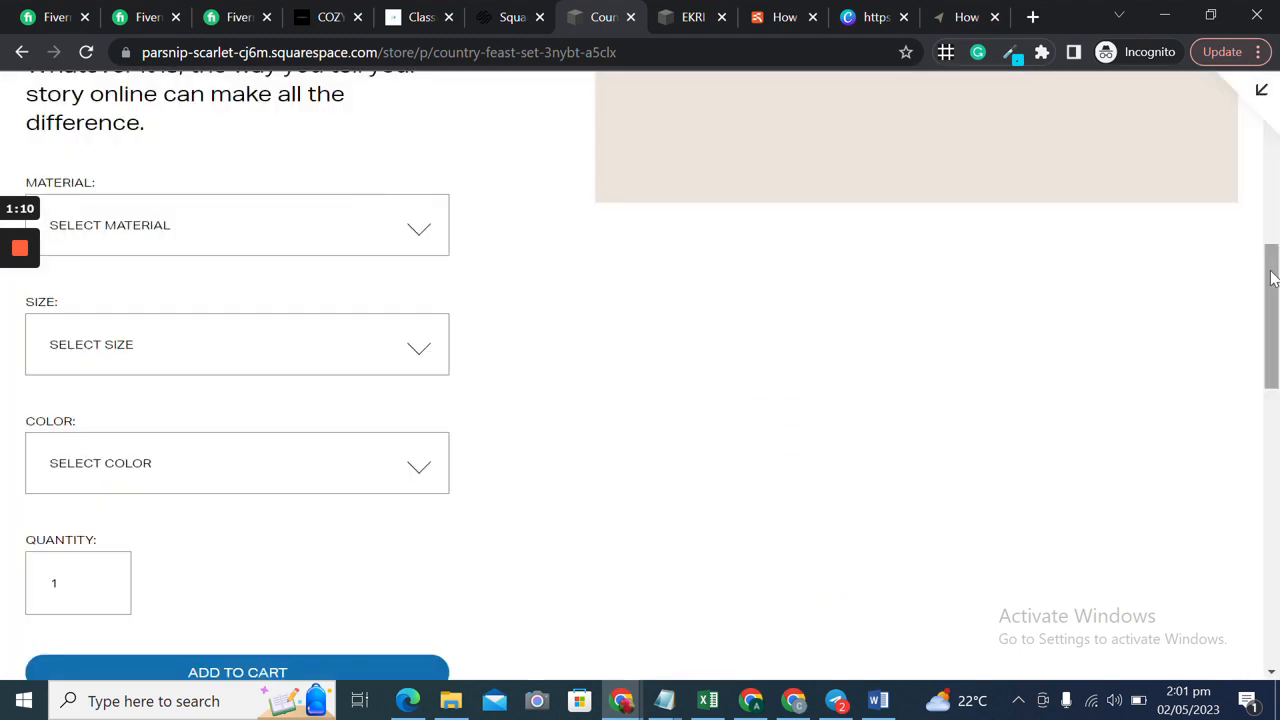
Step: Choose material light weight, size Small and color Black for the product, and add it to the cart
left_click(360, 228)
left_click(357, 286)
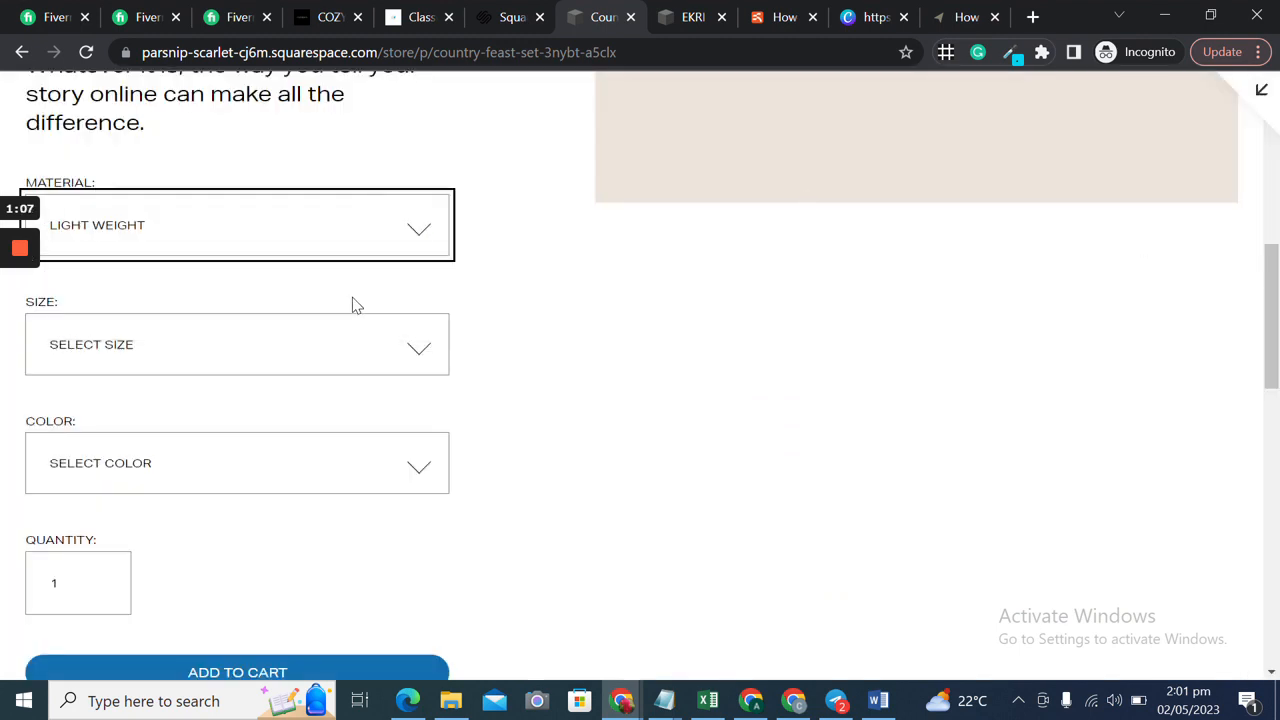
left_click(412, 344)
left_click(360, 408)
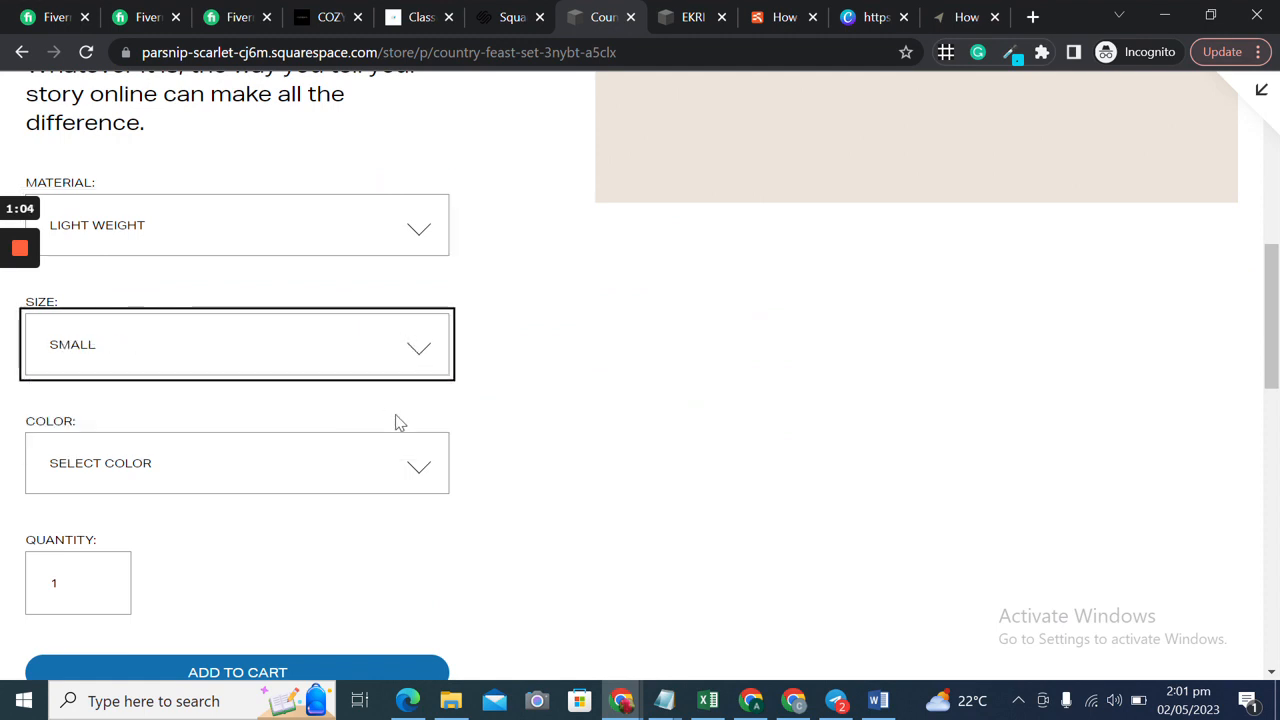
left_click(424, 466)
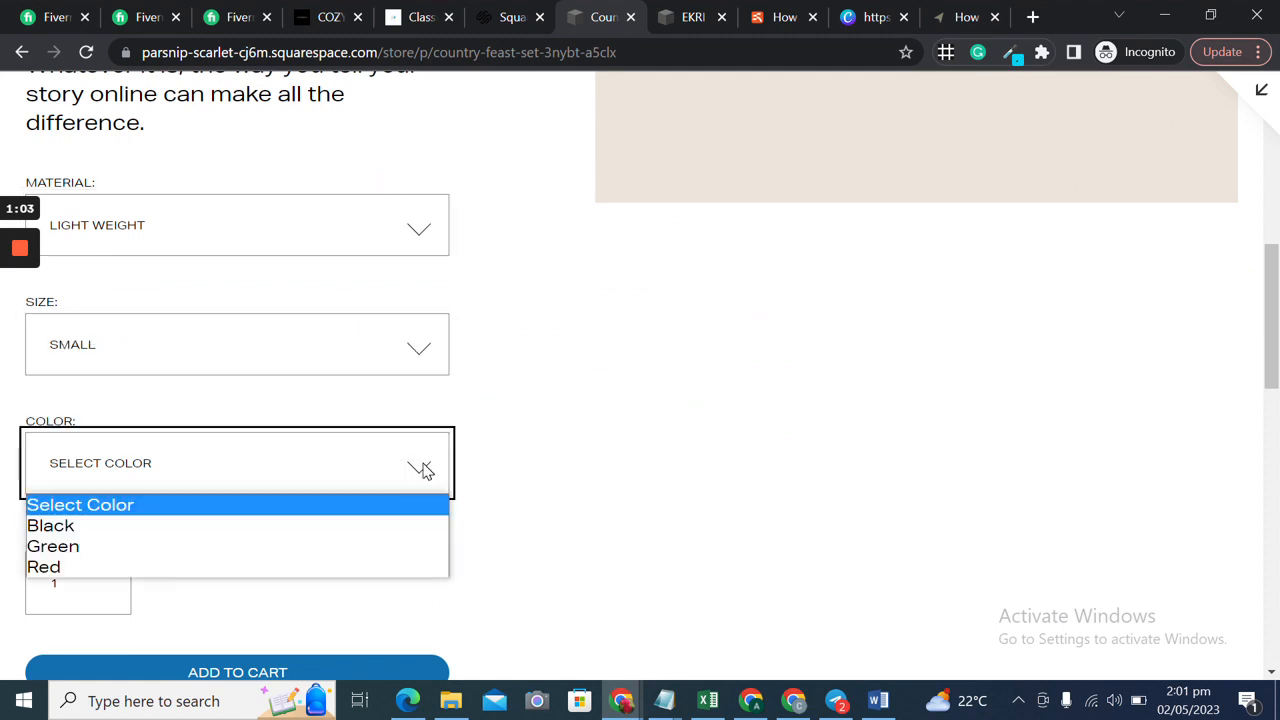
left_click(374, 523)
left_click_drag(1272, 306, 1274, 352)
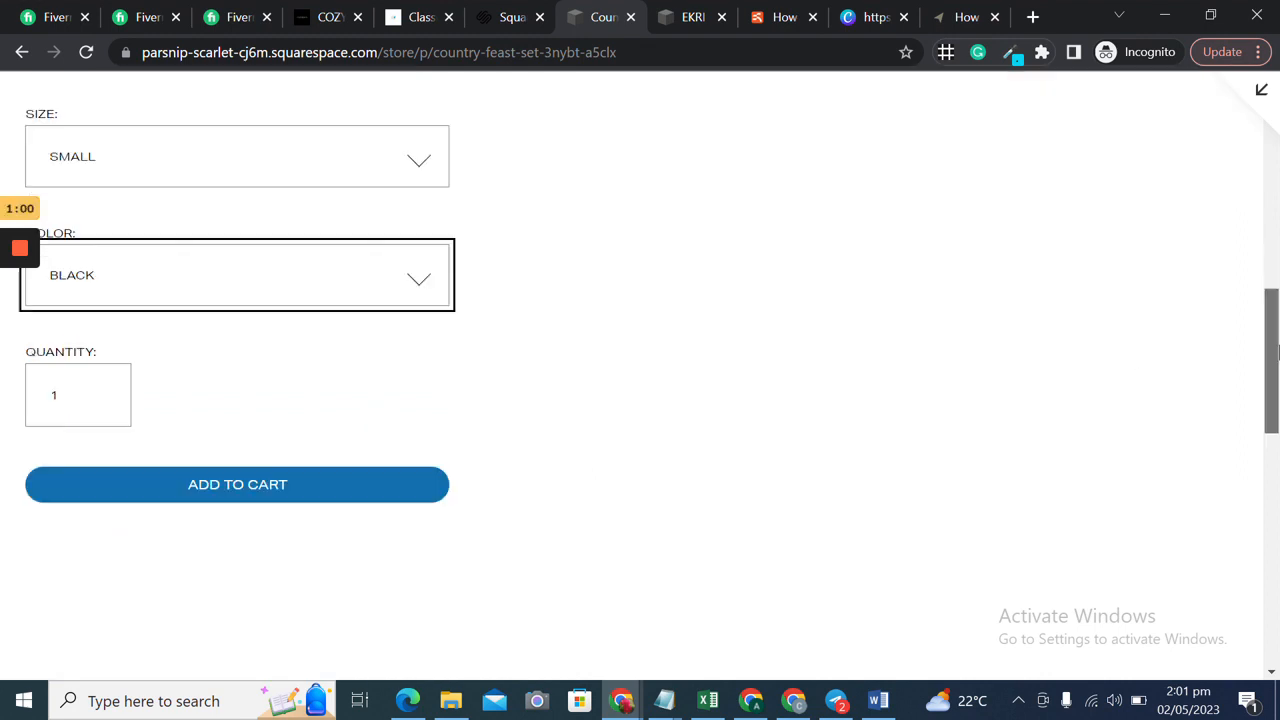
left_click(251, 496)
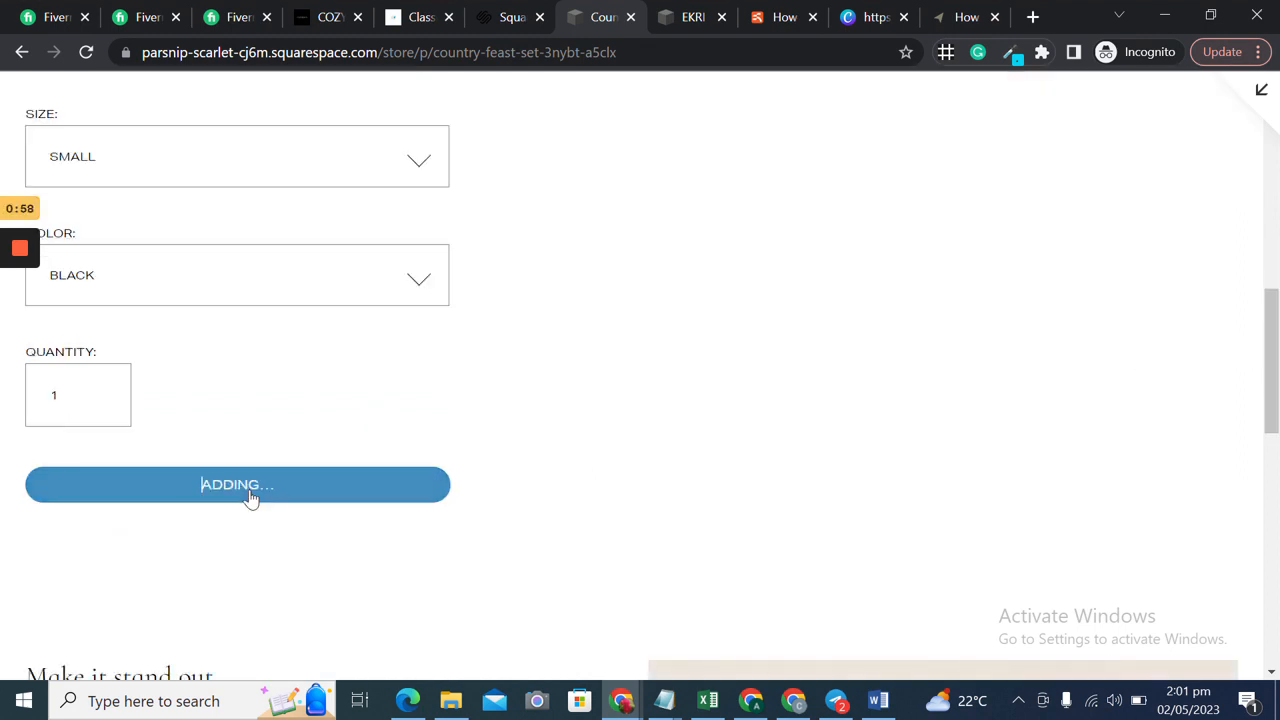